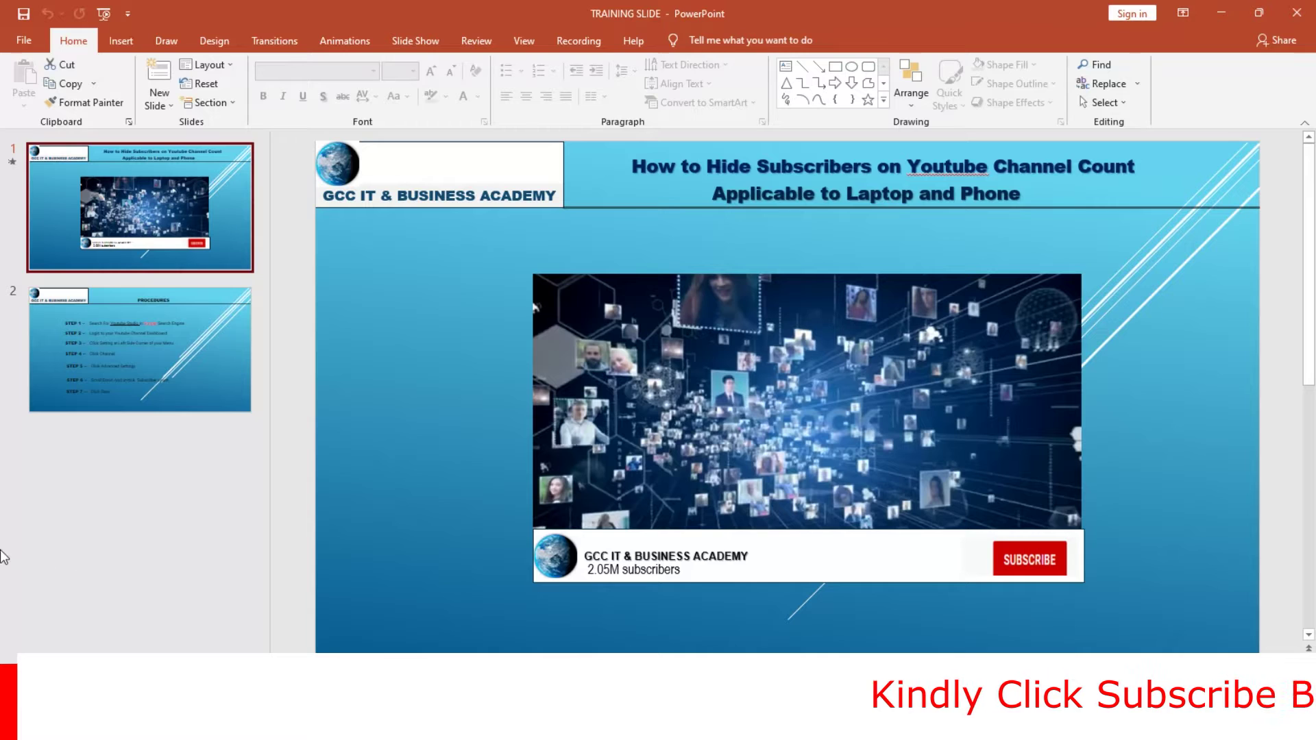
Show the Procedures slide of the training presentation.
{"action": "mouse_move", "coordinate": [581, 576]}
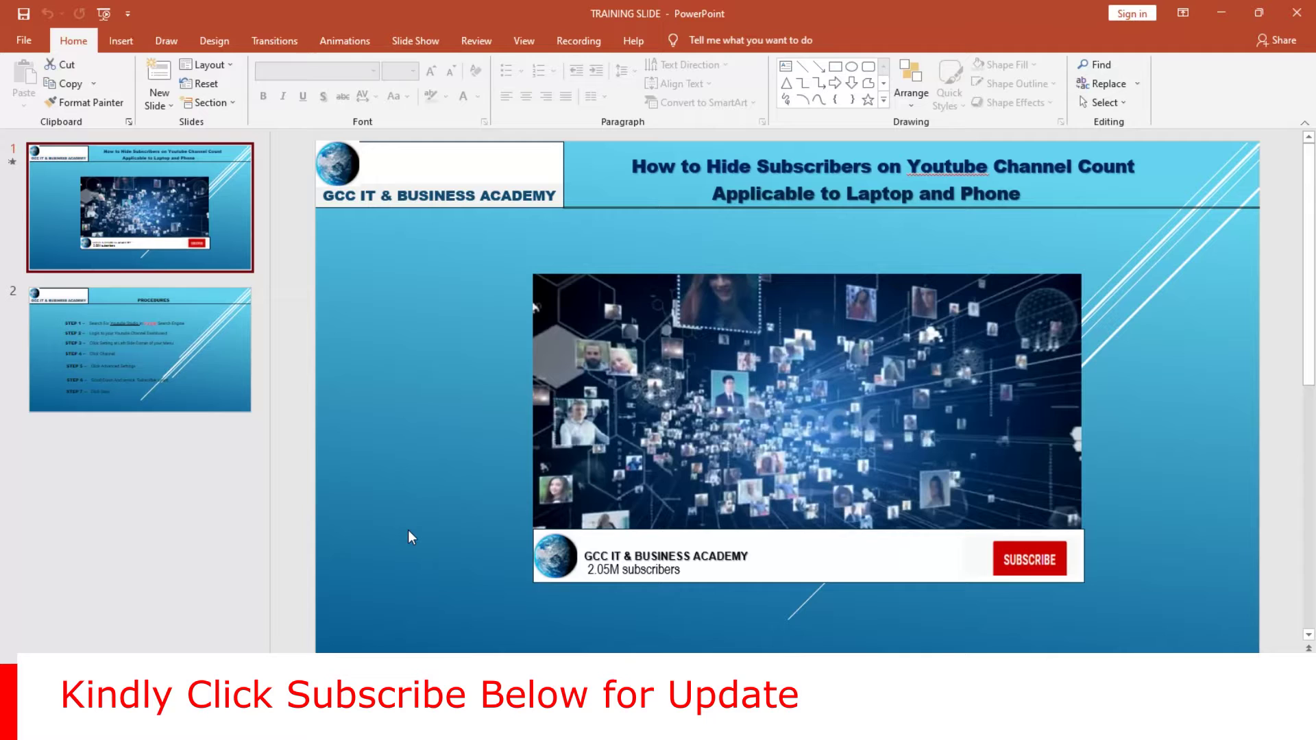
{"action": "mouse_move", "coordinate": [899, 536]}
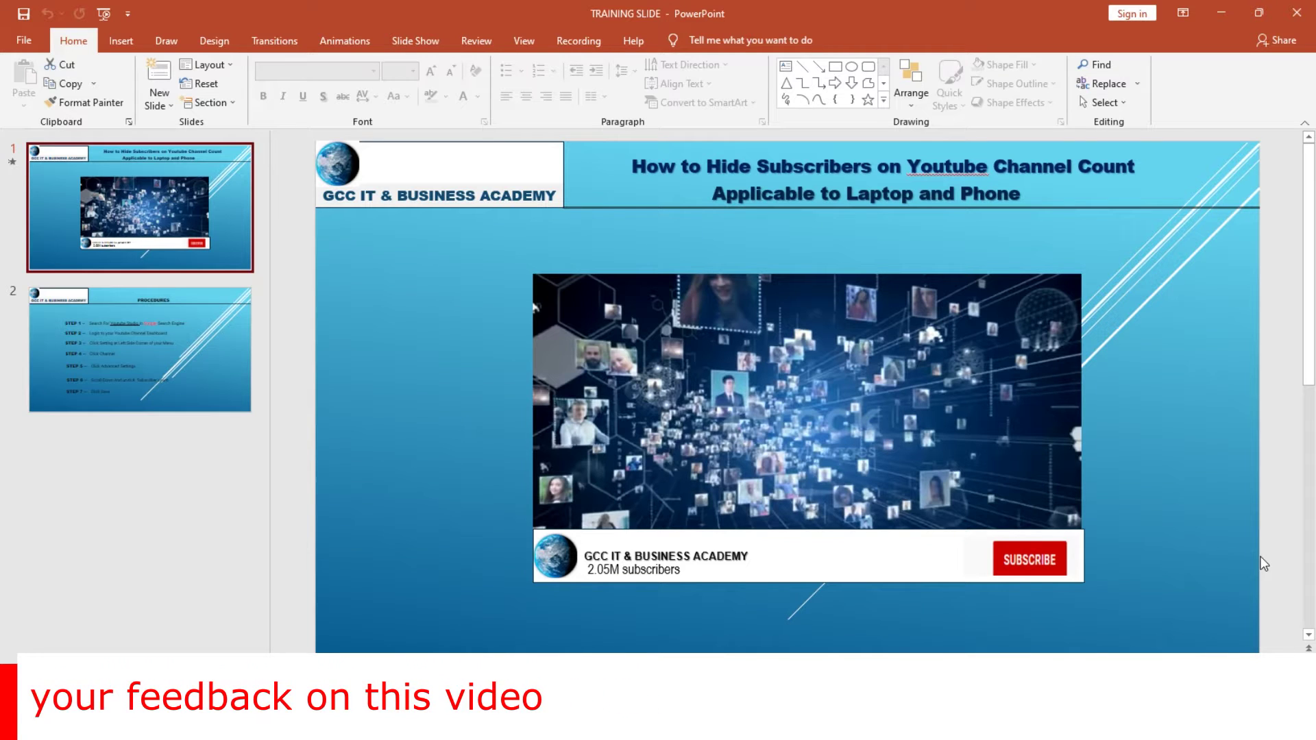
{"action": "left_click", "coordinate": [154, 341]}
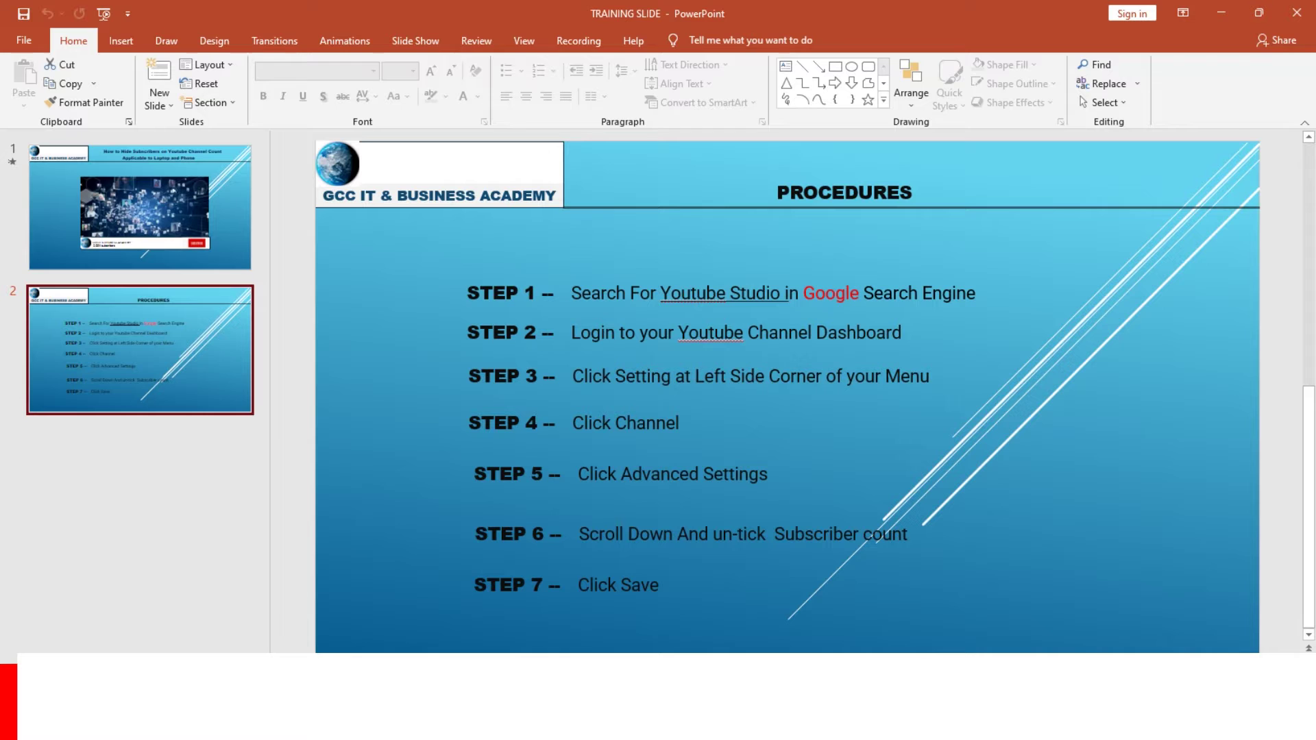
Switch to the Google page in Chrome and search for "youtube studio".
{"action": "left_click", "coordinate": [665, 725]}
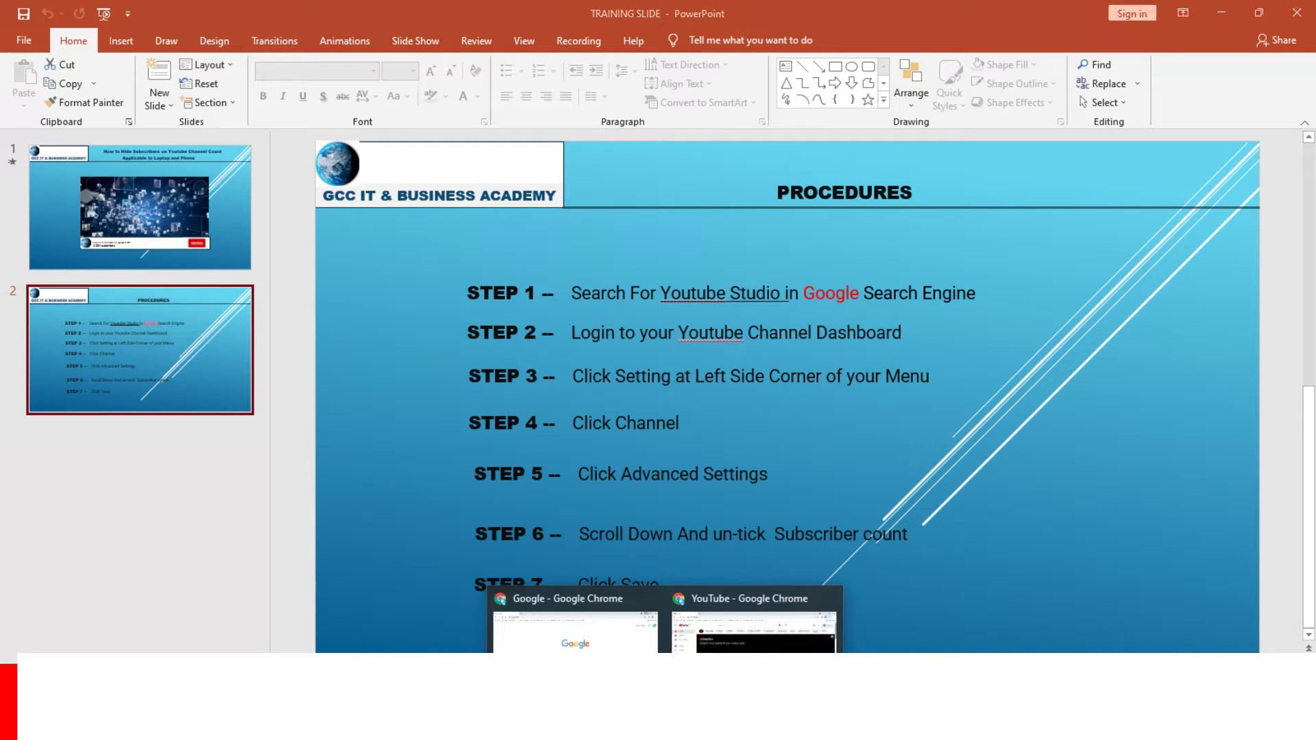
{"action": "left_click", "coordinate": [576, 627]}
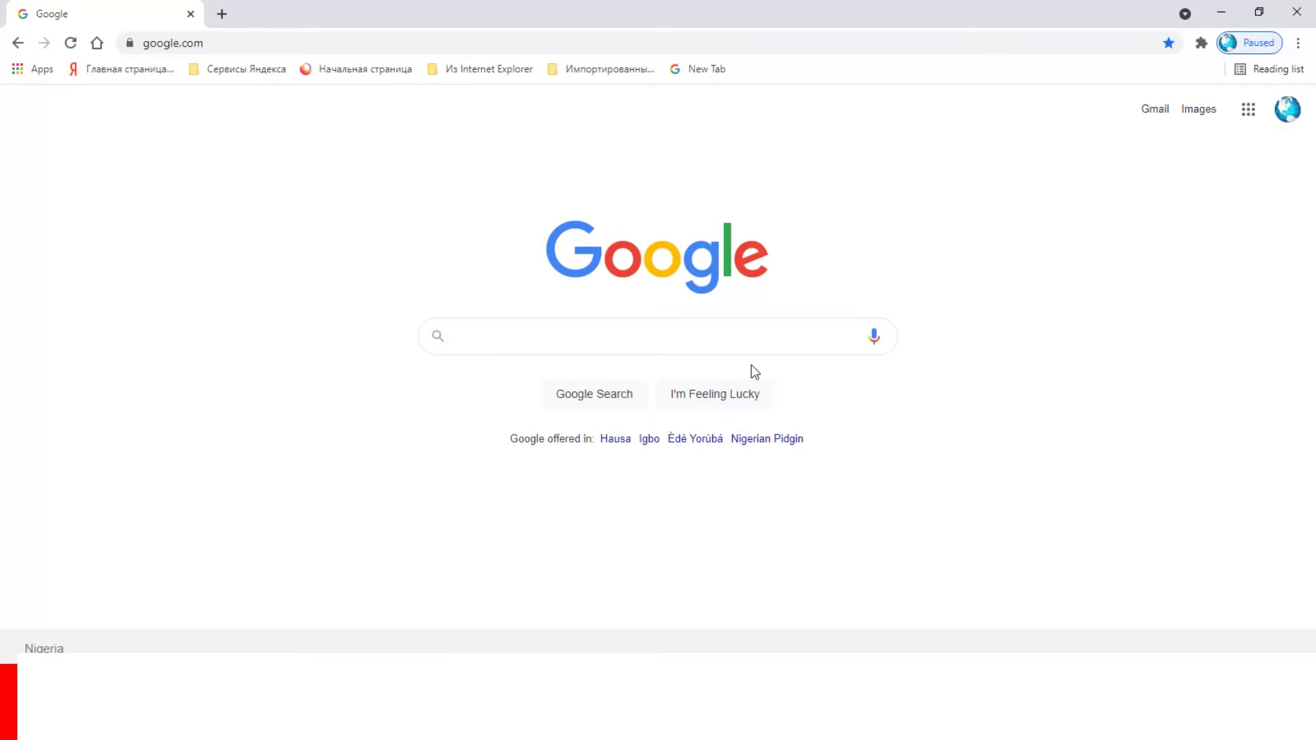
{"action": "type", "text": "yo"}
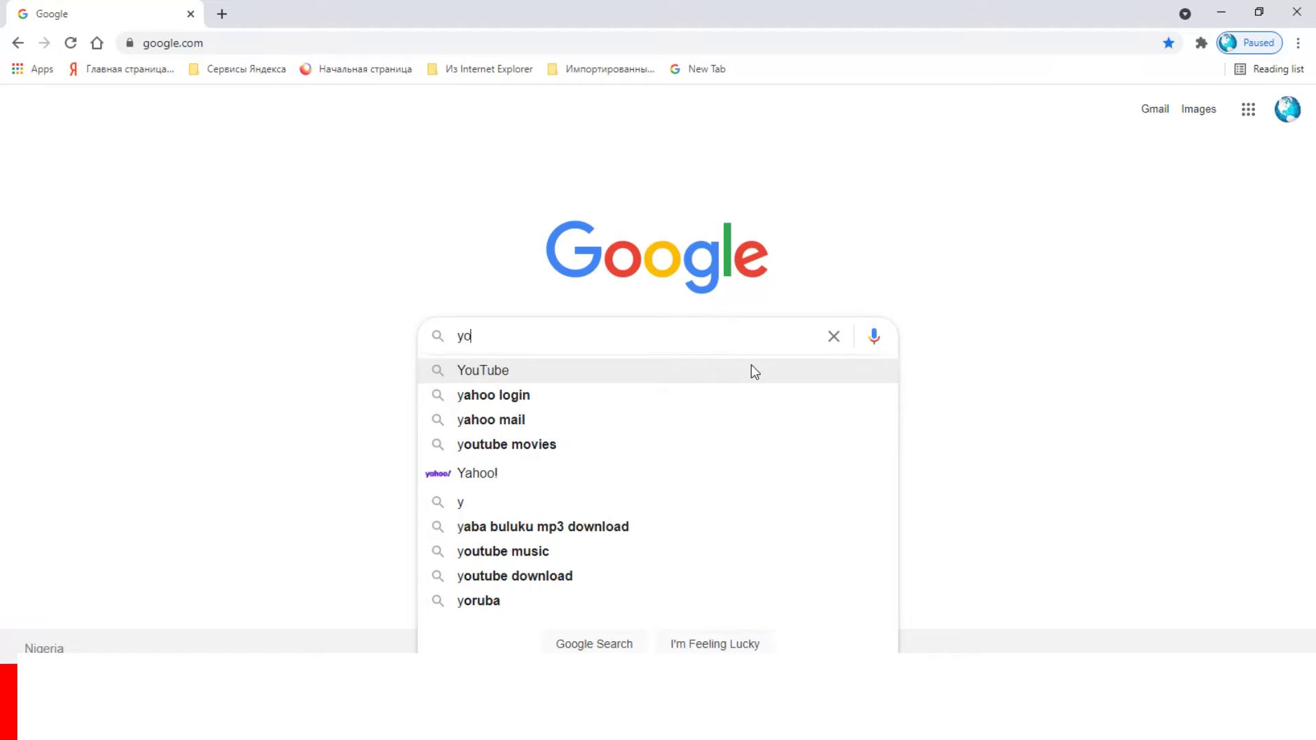
{"action": "type", "text": "utube s"}
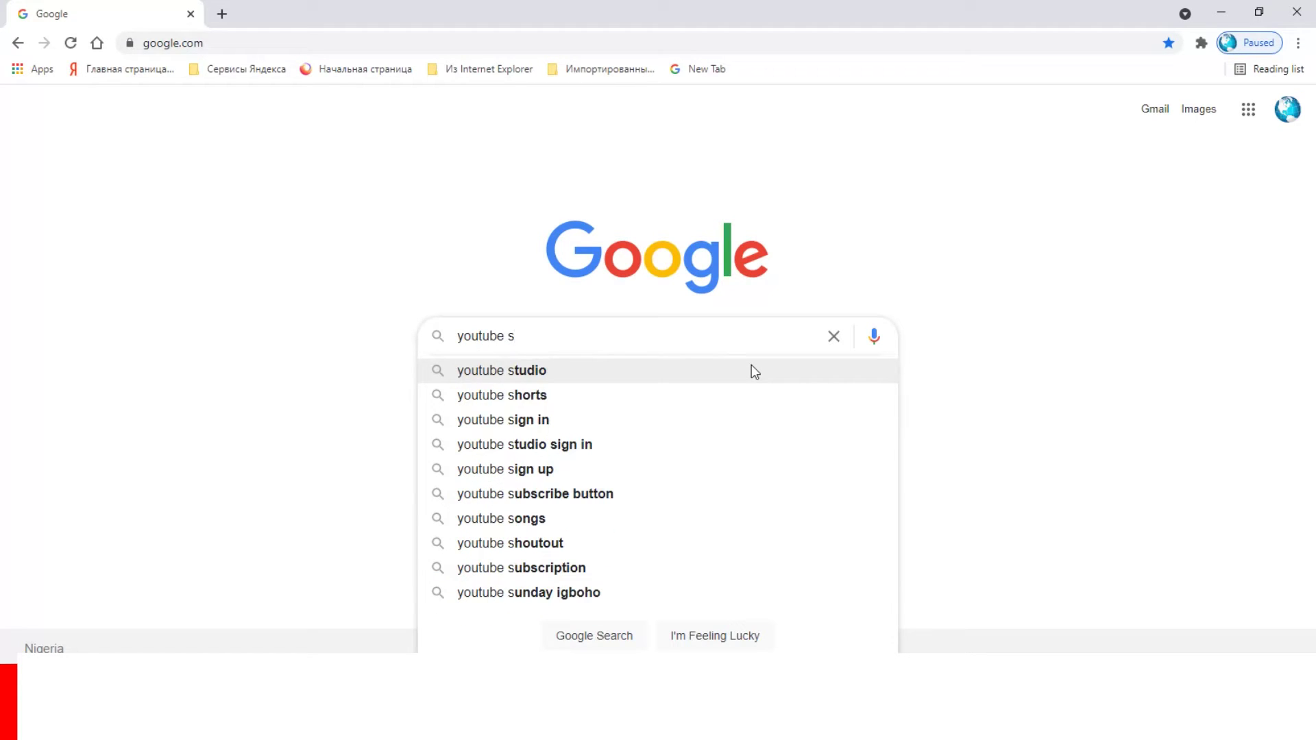
{"action": "left_click", "coordinate": [493, 374]}
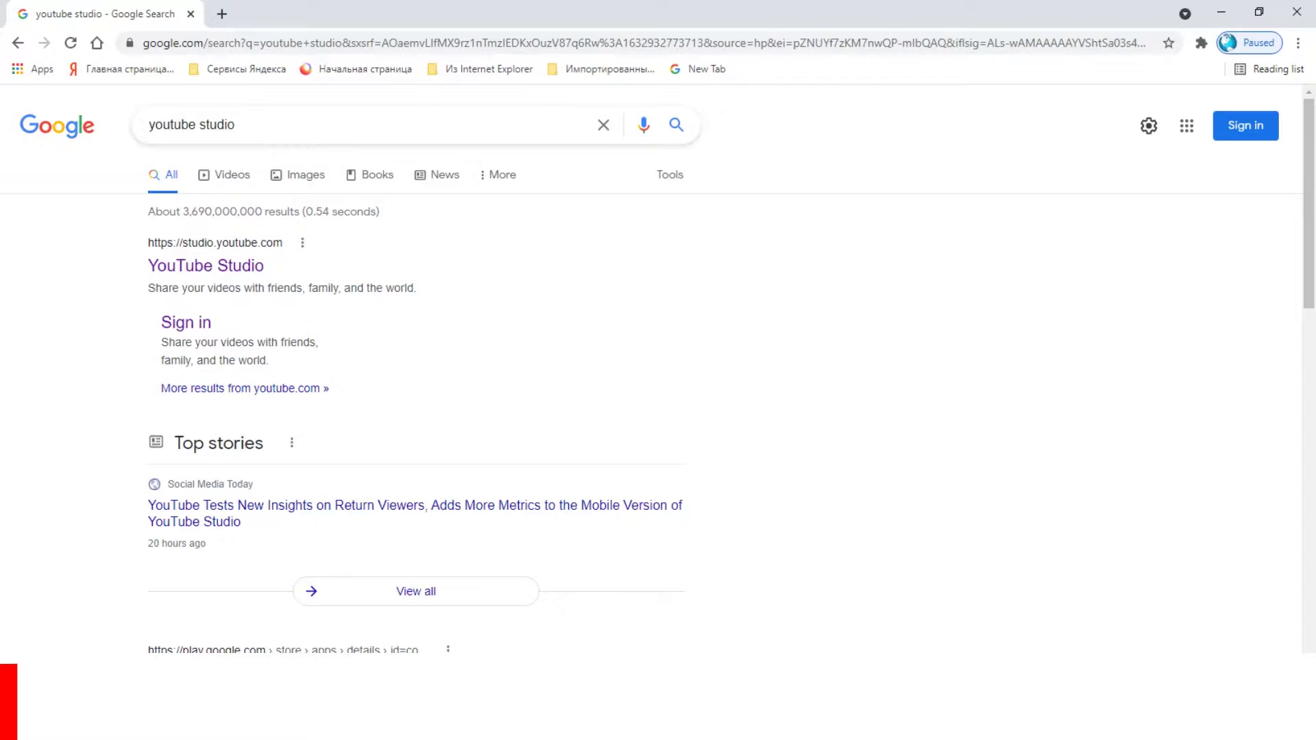
Sign in to YouTube Studio from the search results with the second listed account and its password, and dismiss the password-saving offer.
{"action": "key", "text": "alt+Tab"}
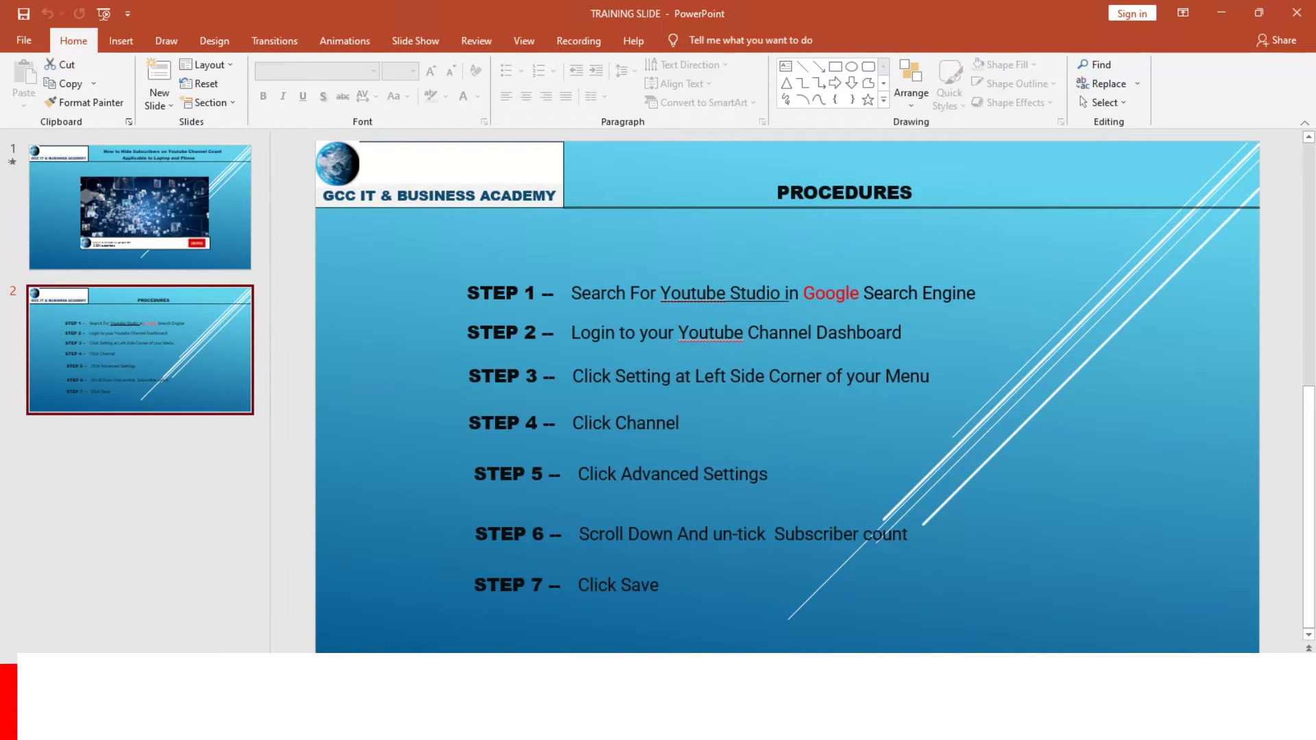
{"action": "left_click", "coordinate": [589, 603]}
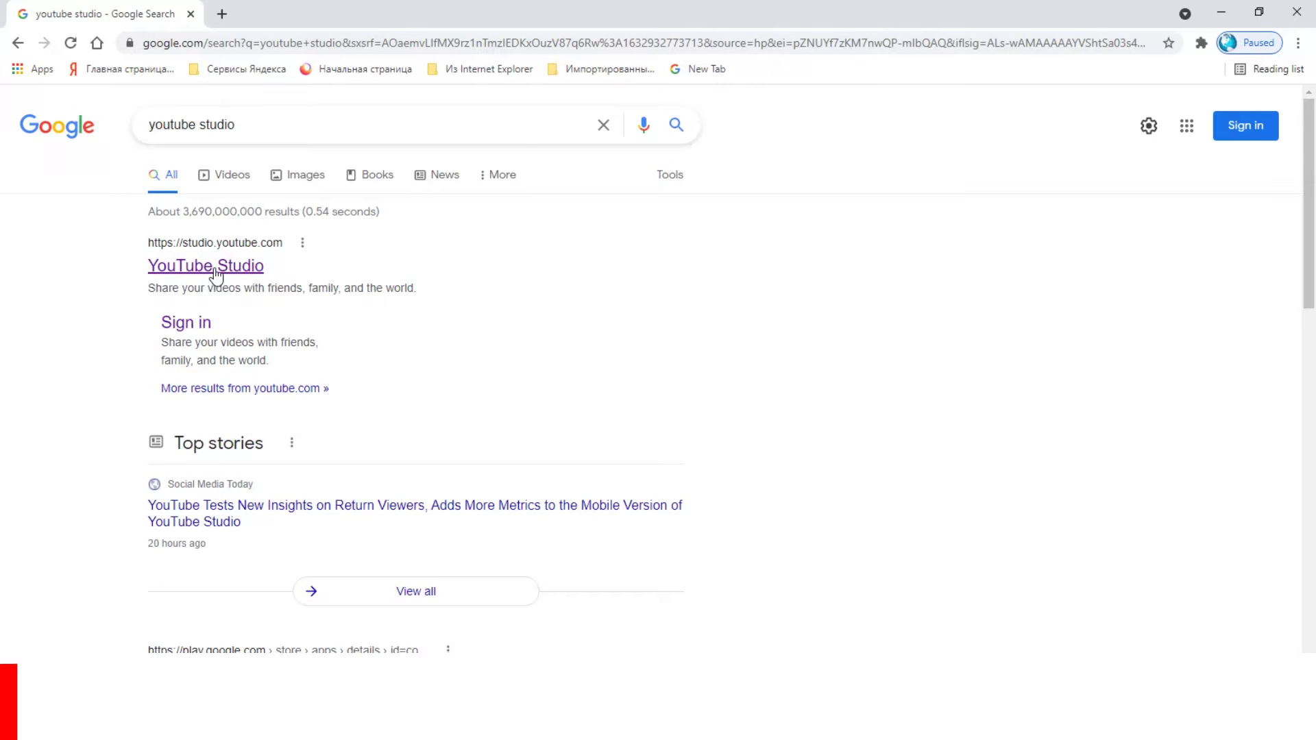
{"action": "left_click", "coordinate": [204, 330]}
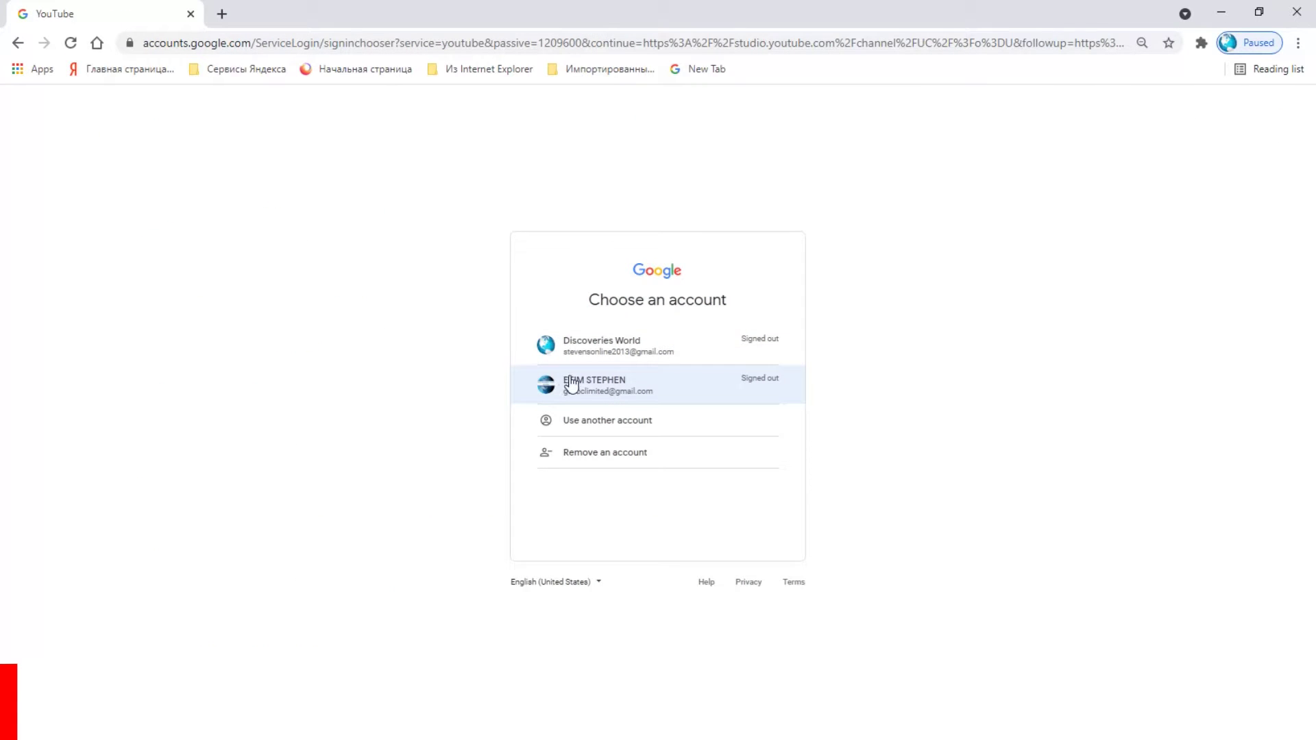
{"action": "left_click", "coordinate": [595, 387]}
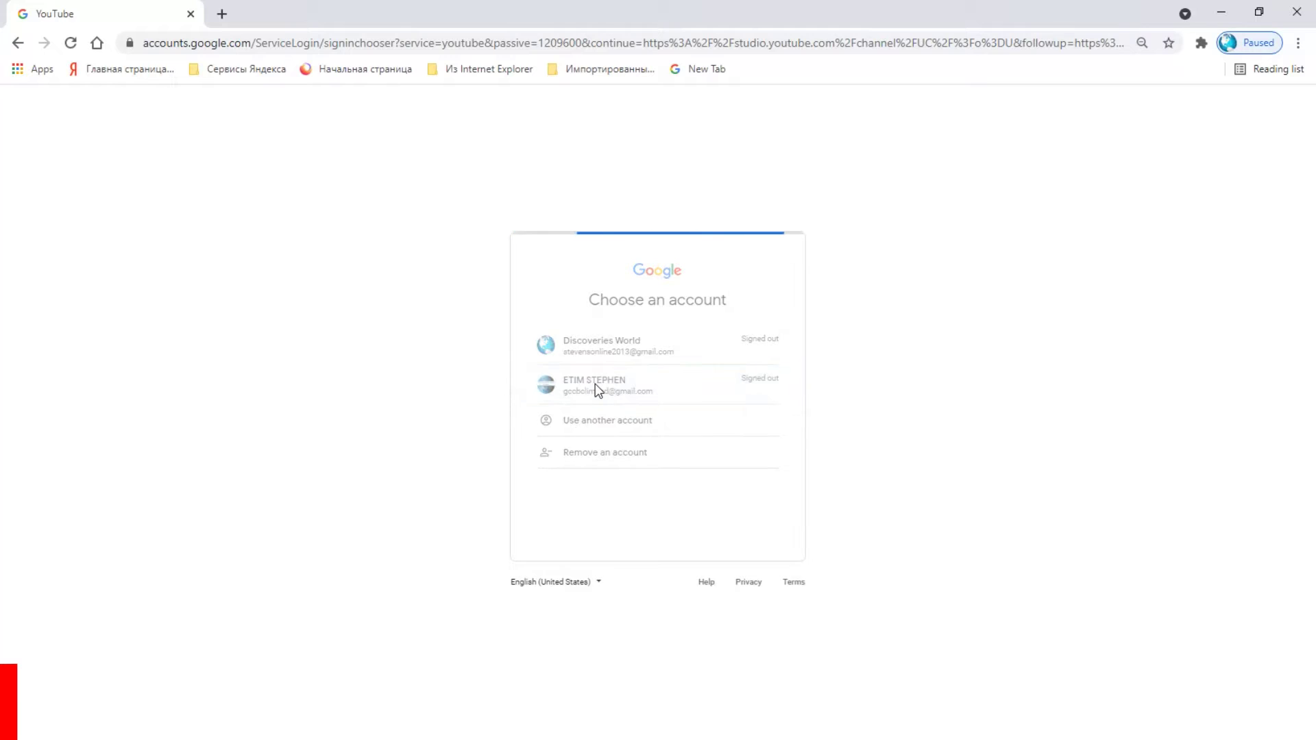
{"action": "type", "text": "•••••••••••"}
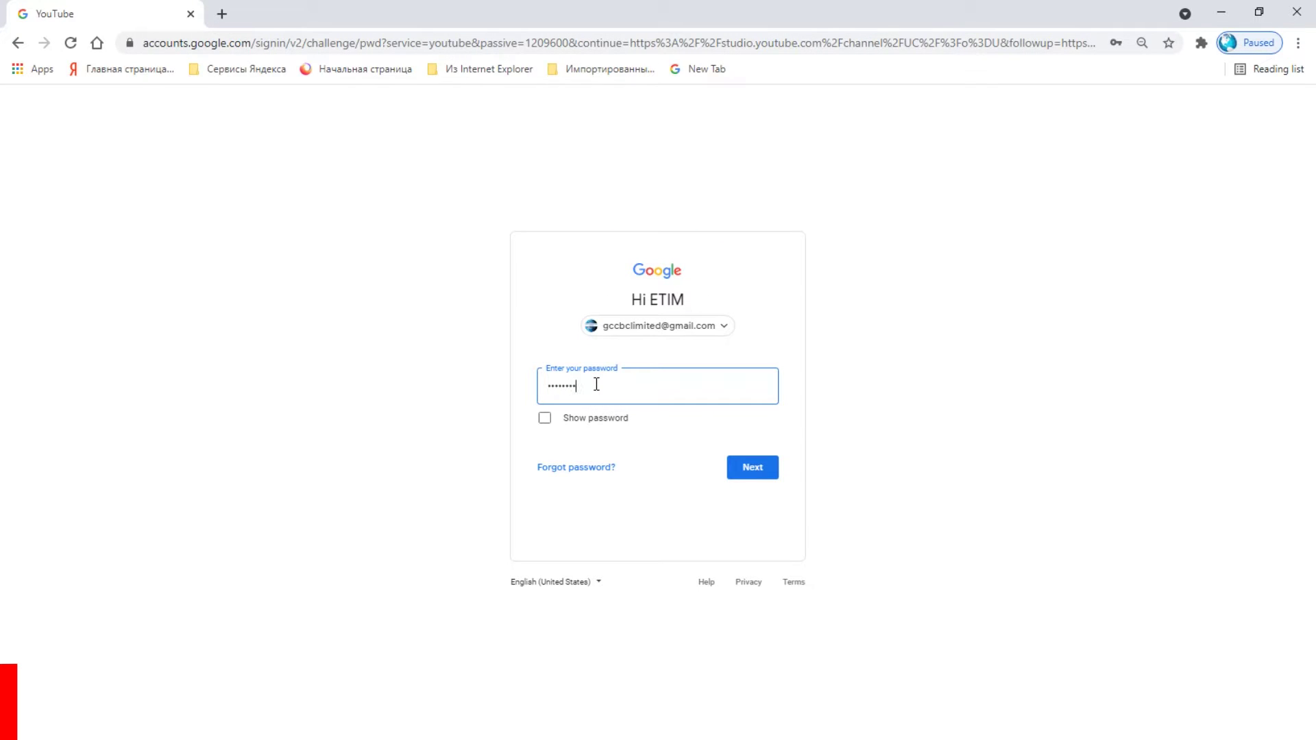
{"action": "left_click", "coordinate": [765, 469]}
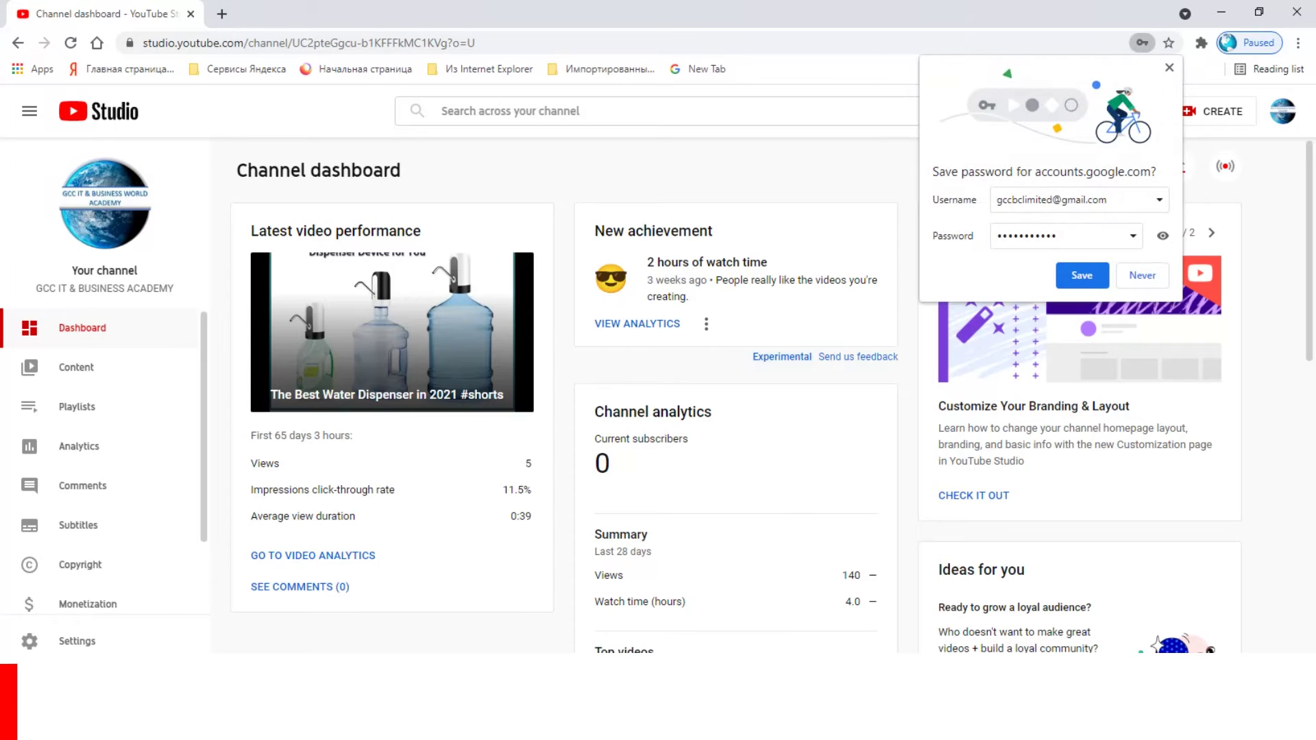
{"action": "left_click", "coordinate": [1169, 68]}
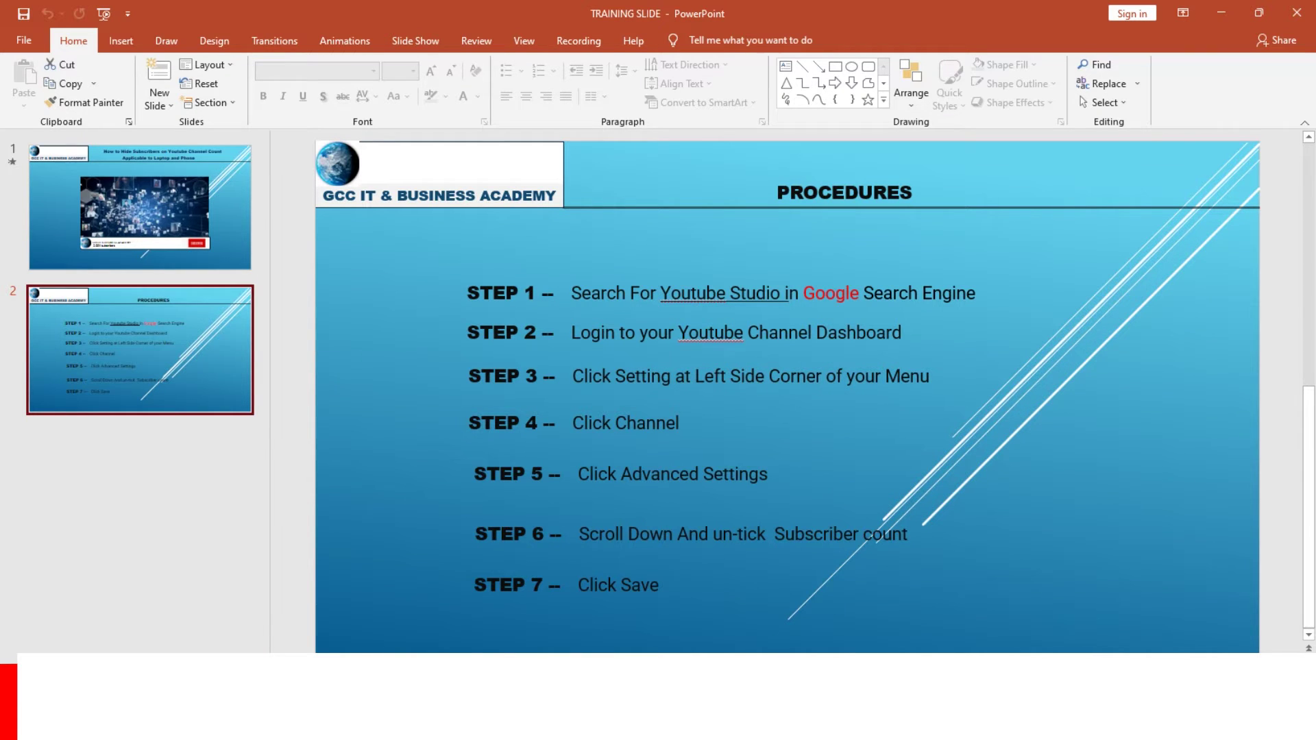
Return to the channel dashboard in Chrome and open the YouTube Studio settings.
{"action": "mouse_move", "coordinate": [664, 720]}
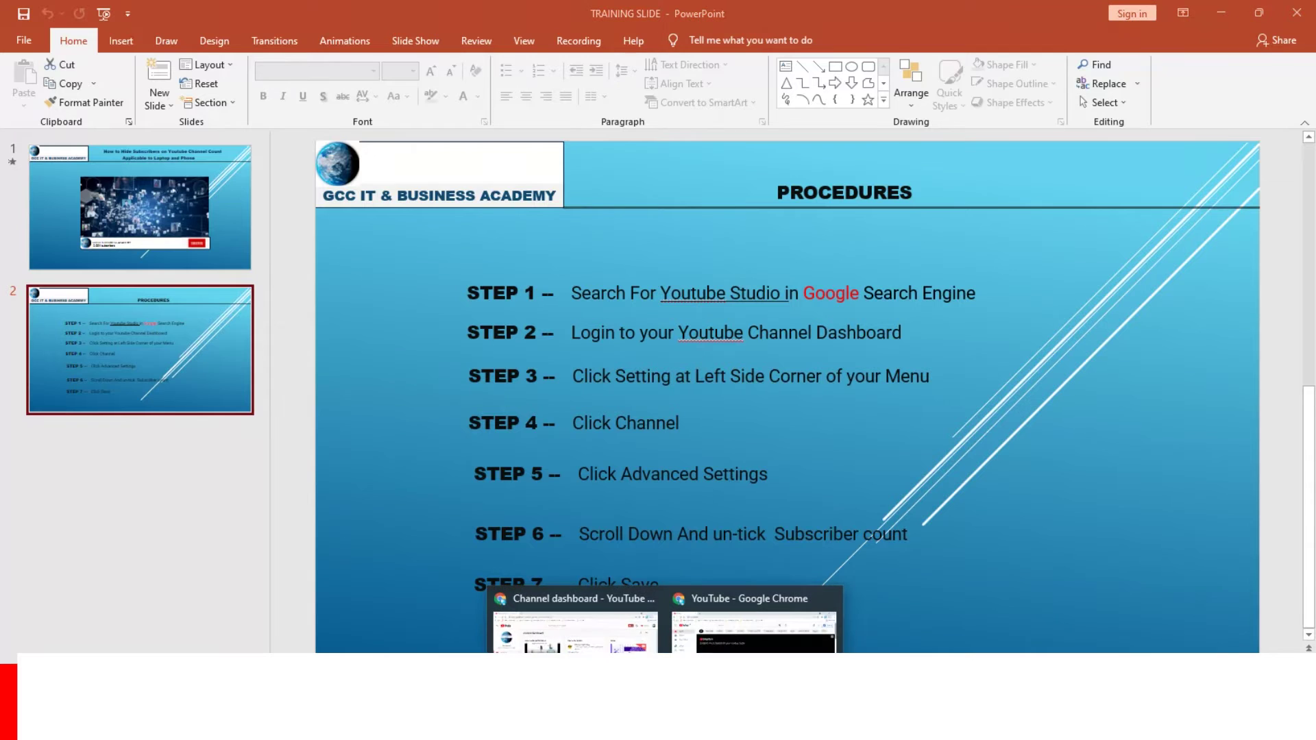
{"action": "left_click", "coordinate": [595, 596]}
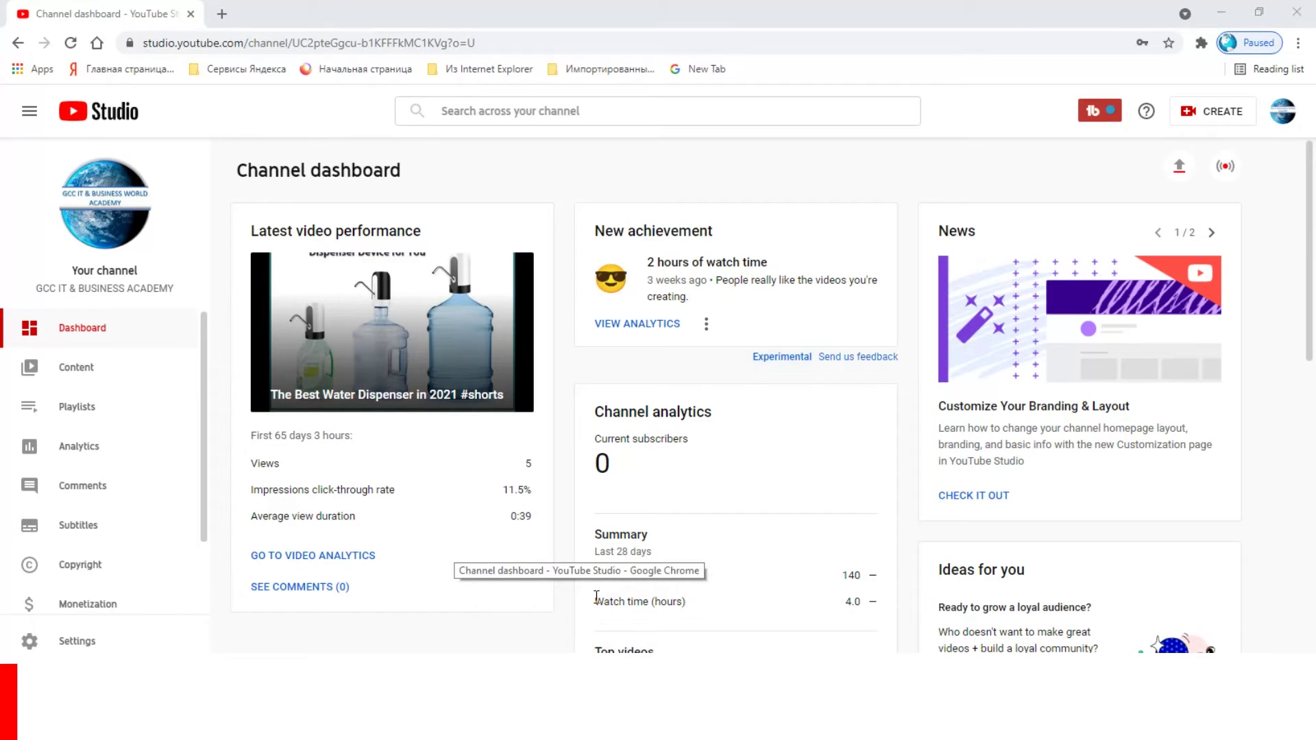
{"action": "left_click", "coordinate": [68, 643]}
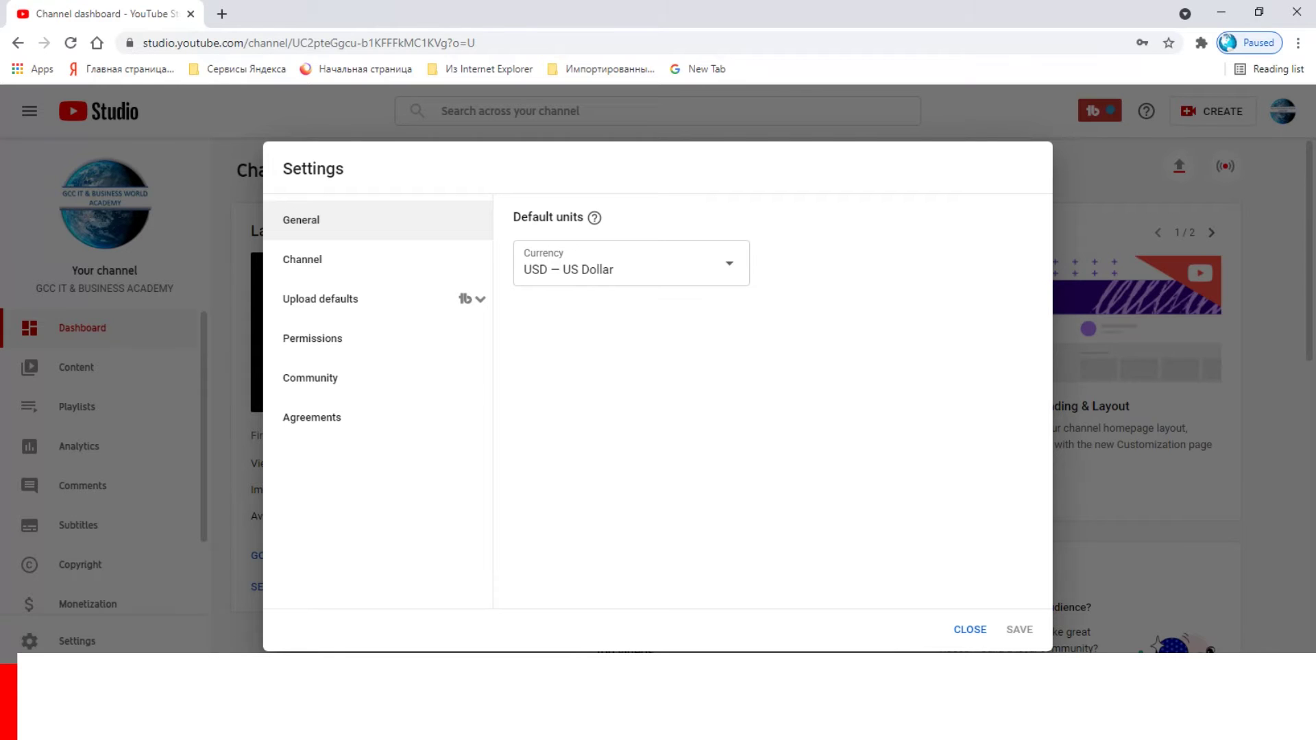
Show the advanced settings of the Channel section, consulting the Procedures slide in PowerPoint along the way.
{"action": "key", "text": "alt+Tab"}
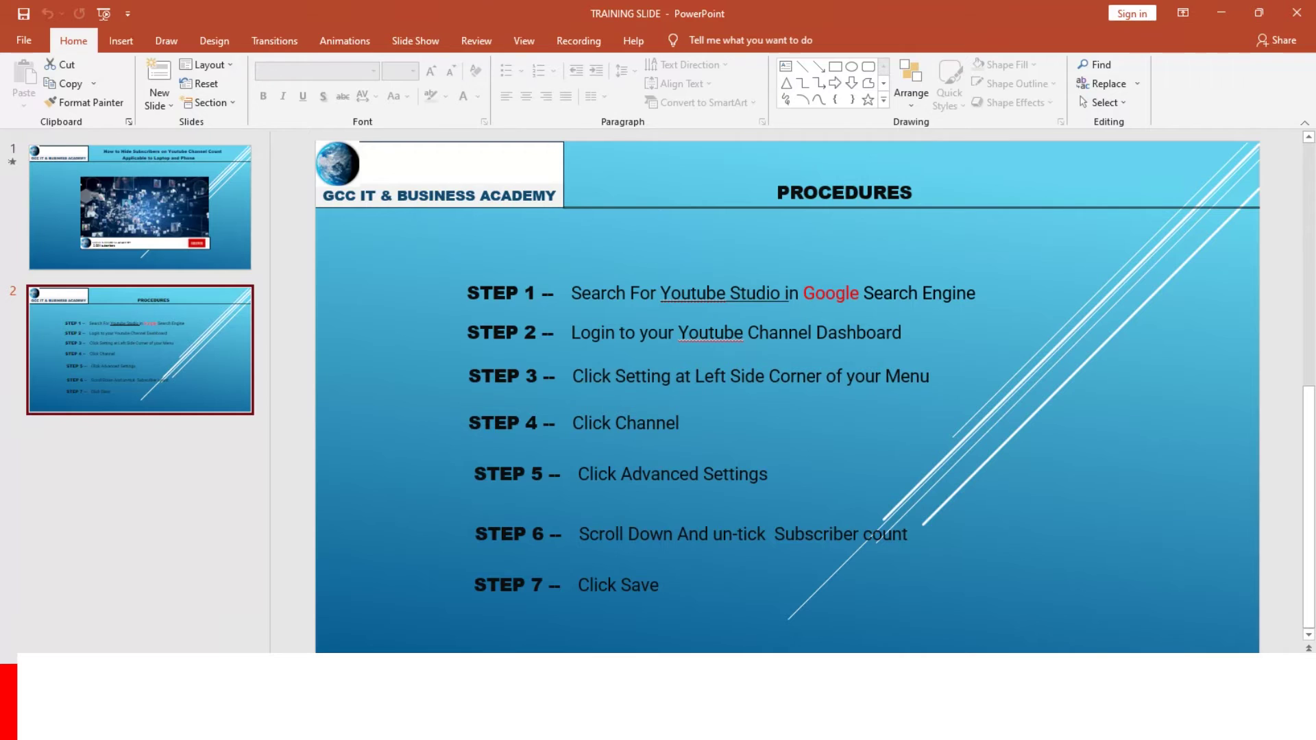
{"action": "key", "text": "alt+Tab"}
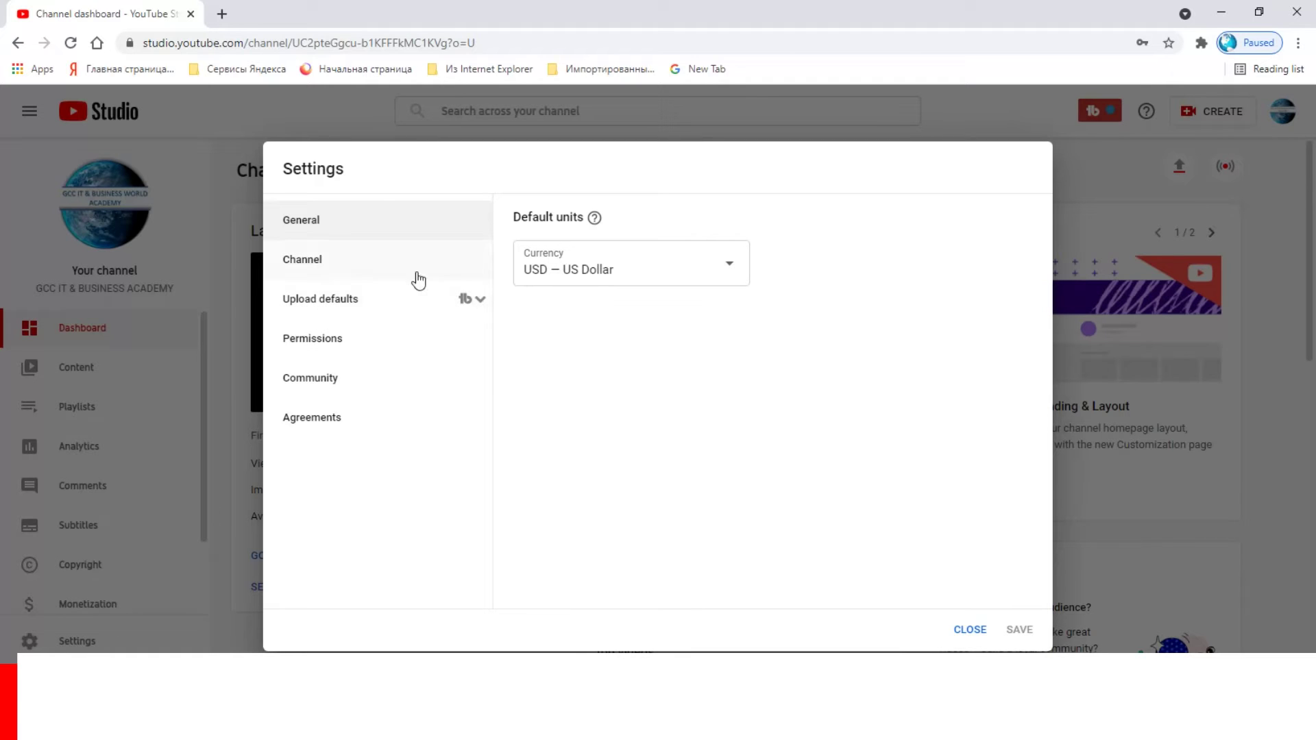
{"action": "left_click", "coordinate": [308, 260]}
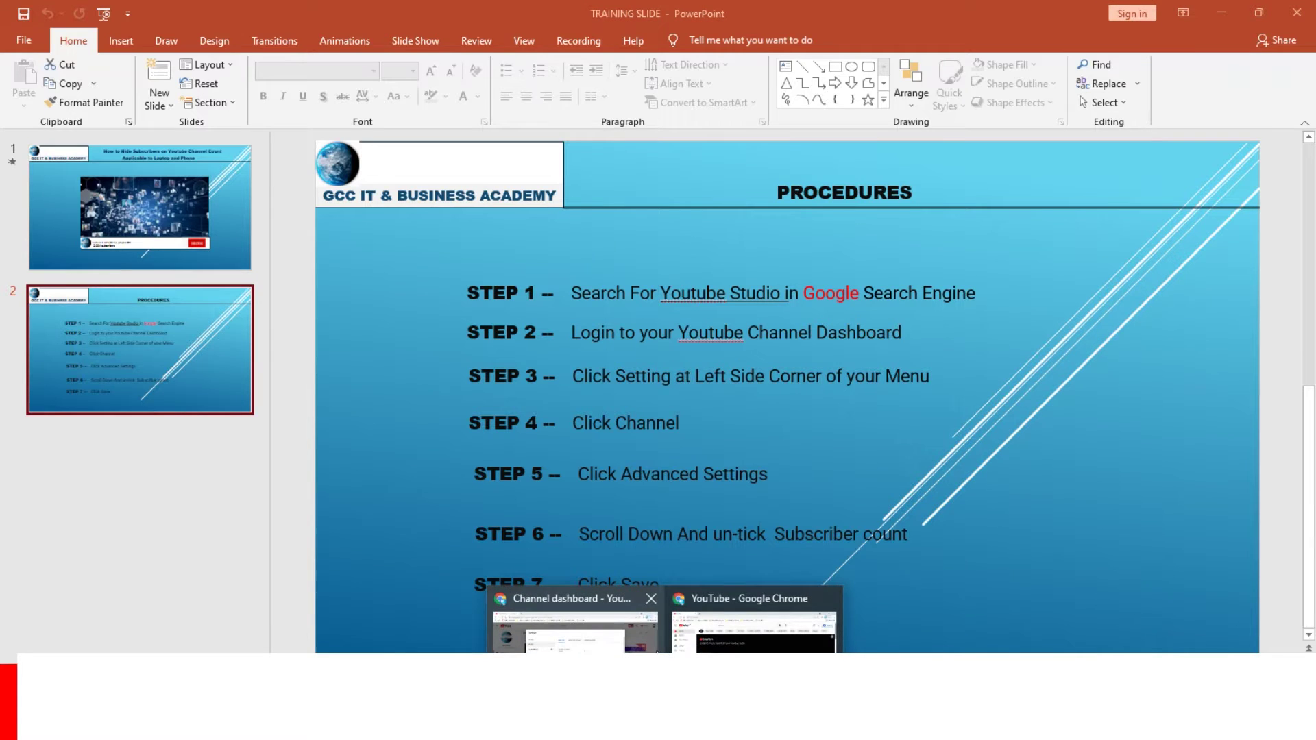
{"action": "left_click", "coordinate": [569, 620]}
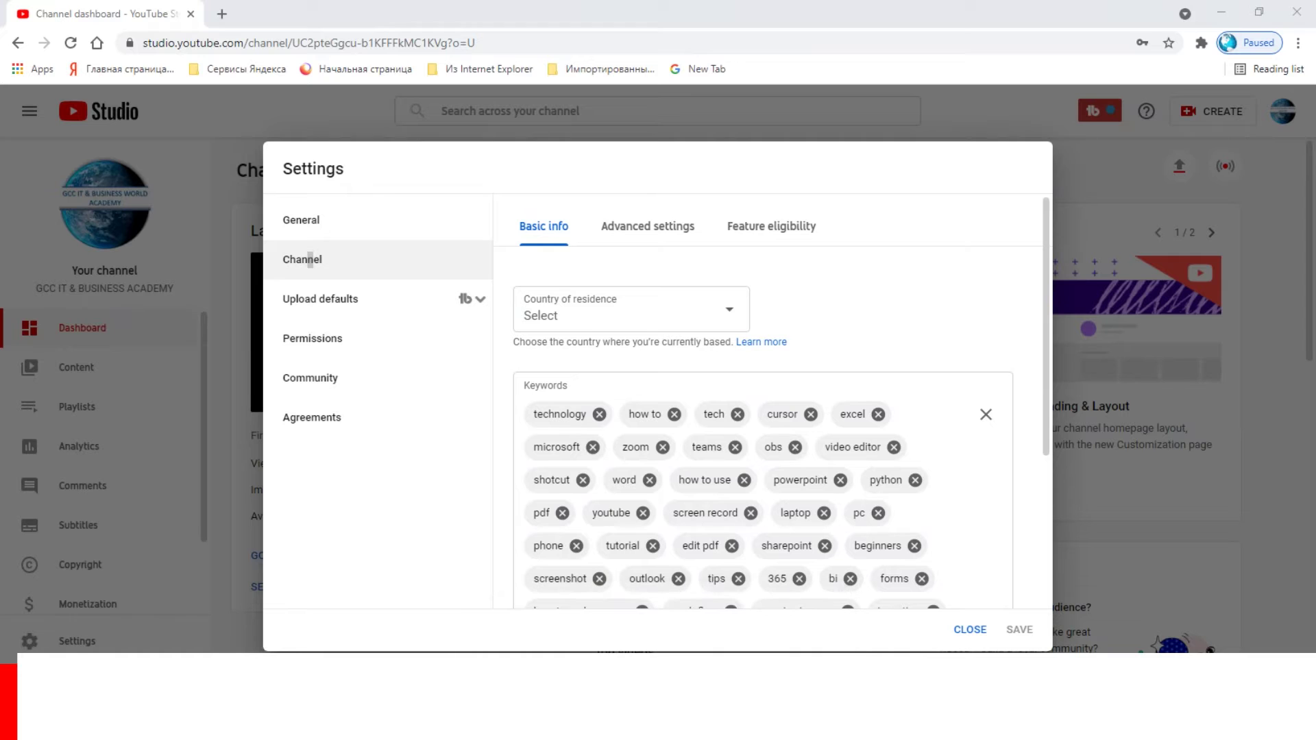
{"action": "left_click", "coordinate": [674, 235]}
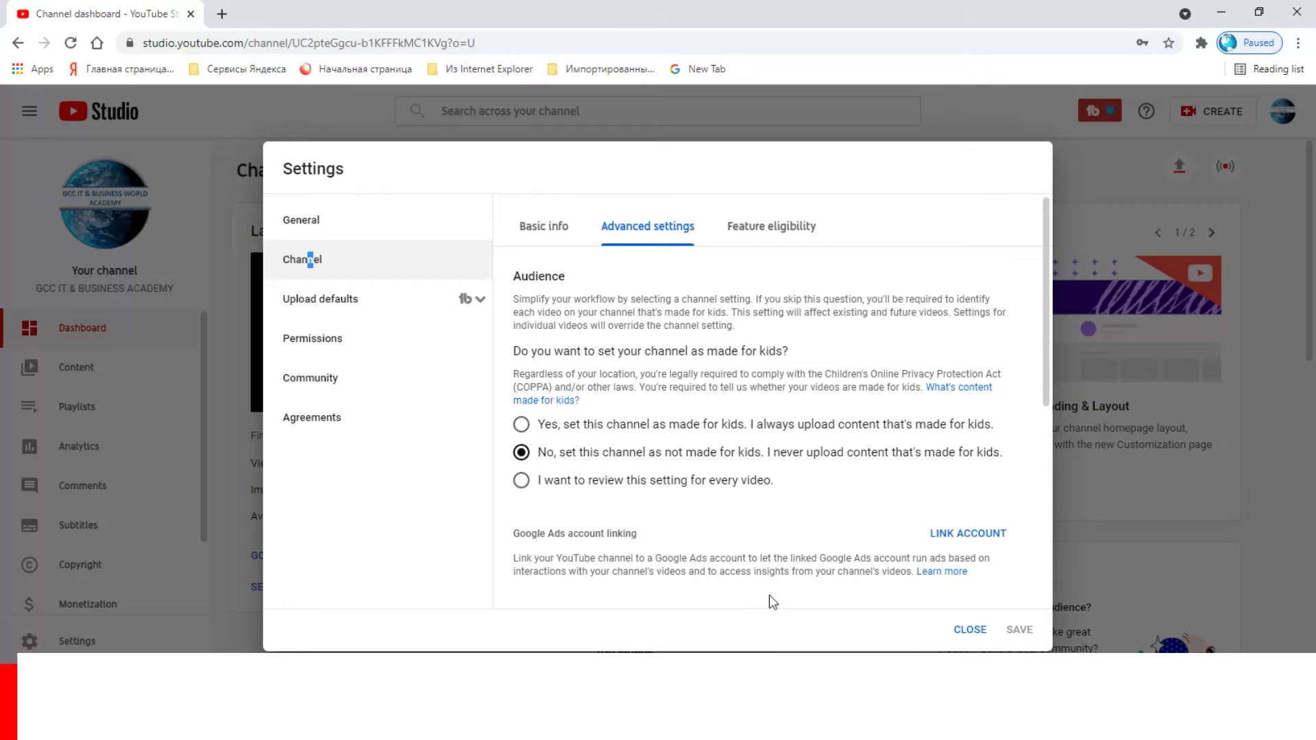
{"action": "left_click", "coordinate": [707, 617]}
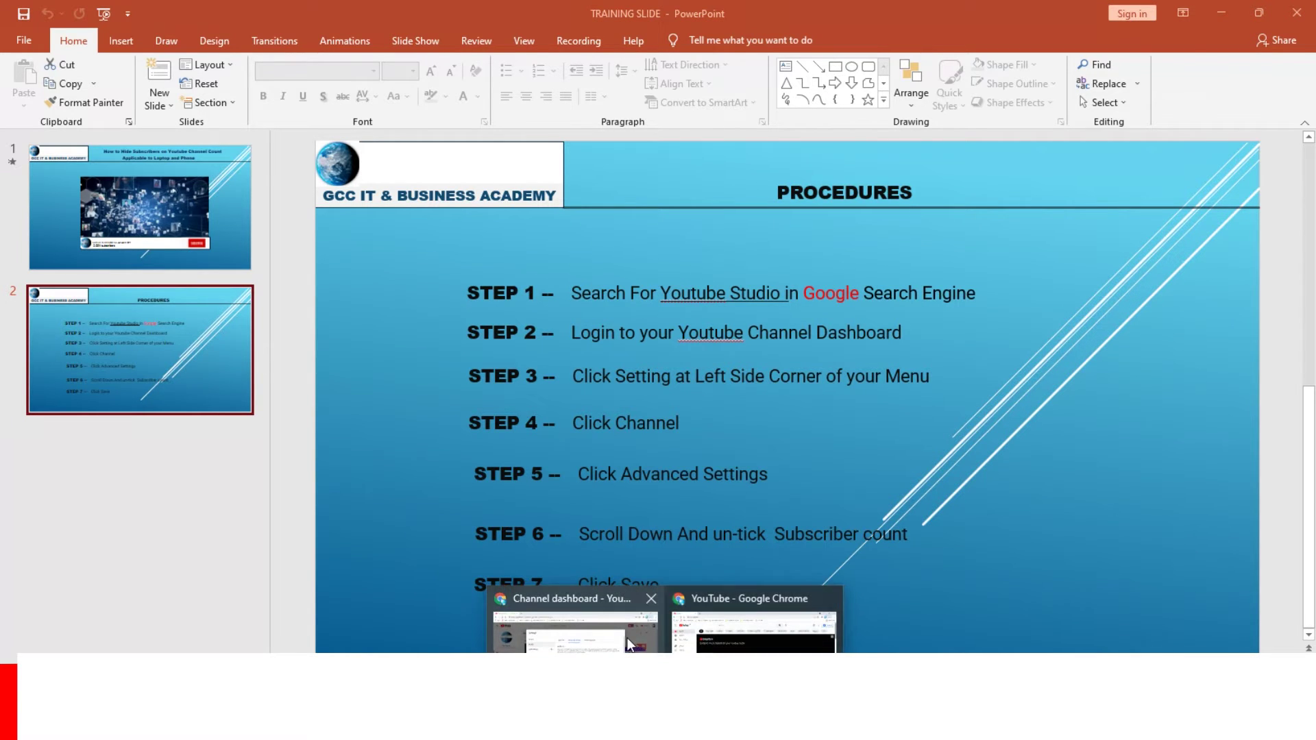
{"action": "left_click", "coordinate": [626, 638]}
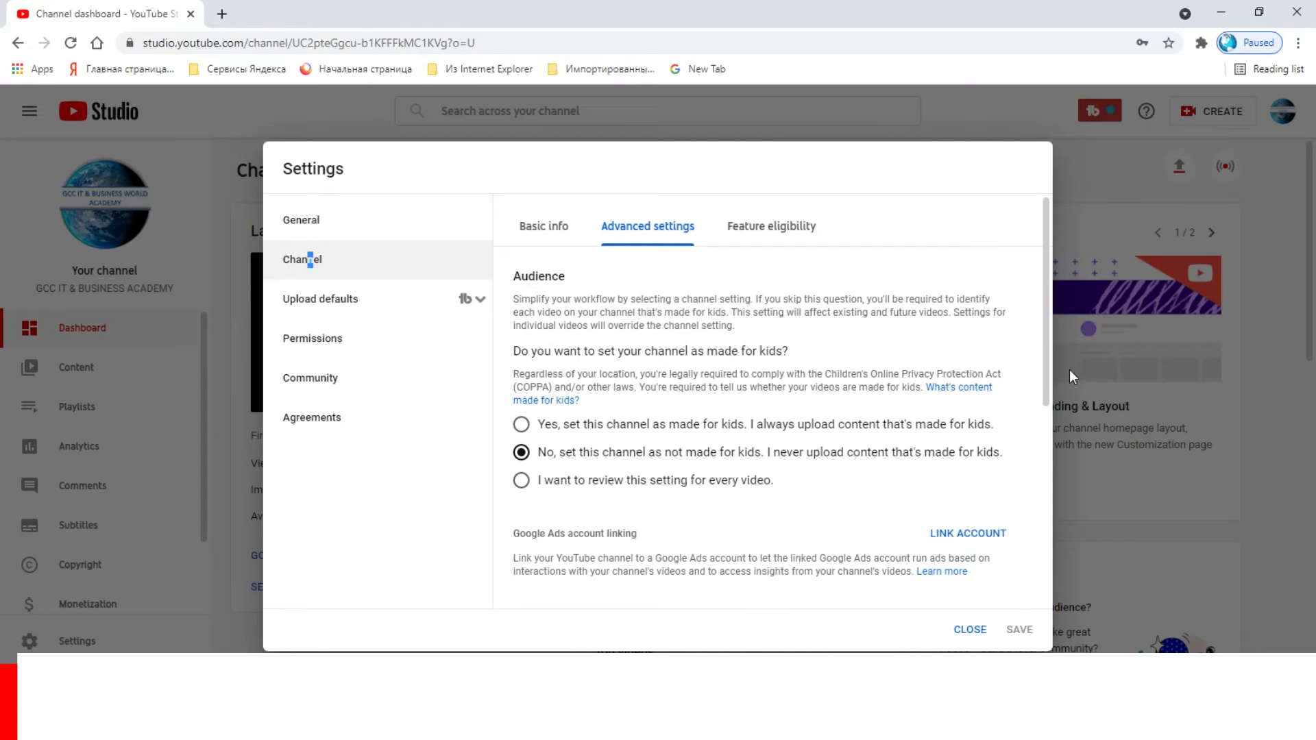
Turn off "Display the number of people subscribed to my channel" under Subscriber count and save the settings.
{"action": "scroll", "coordinate": [1042, 384], "scroll_direction": "down", "scroll_amount": 3}
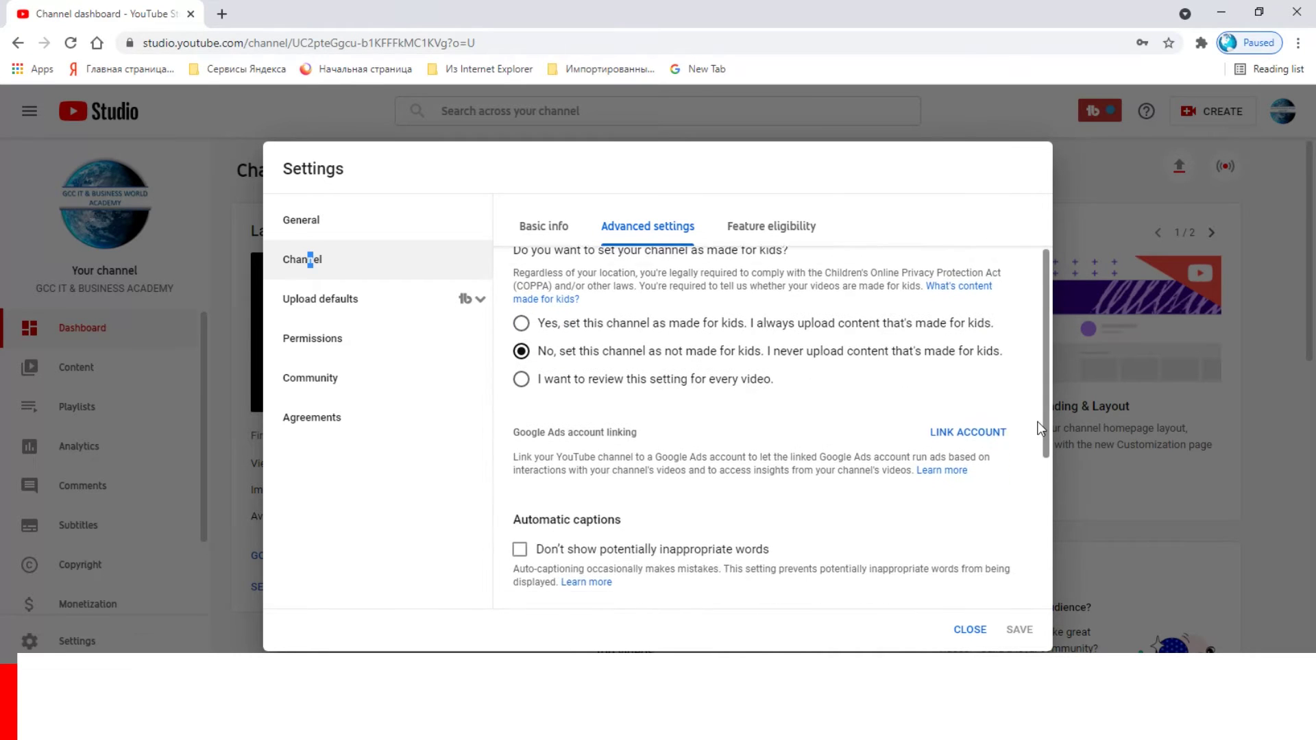
{"action": "scroll", "coordinate": [1037, 479], "scroll_direction": "down", "scroll_amount": 3}
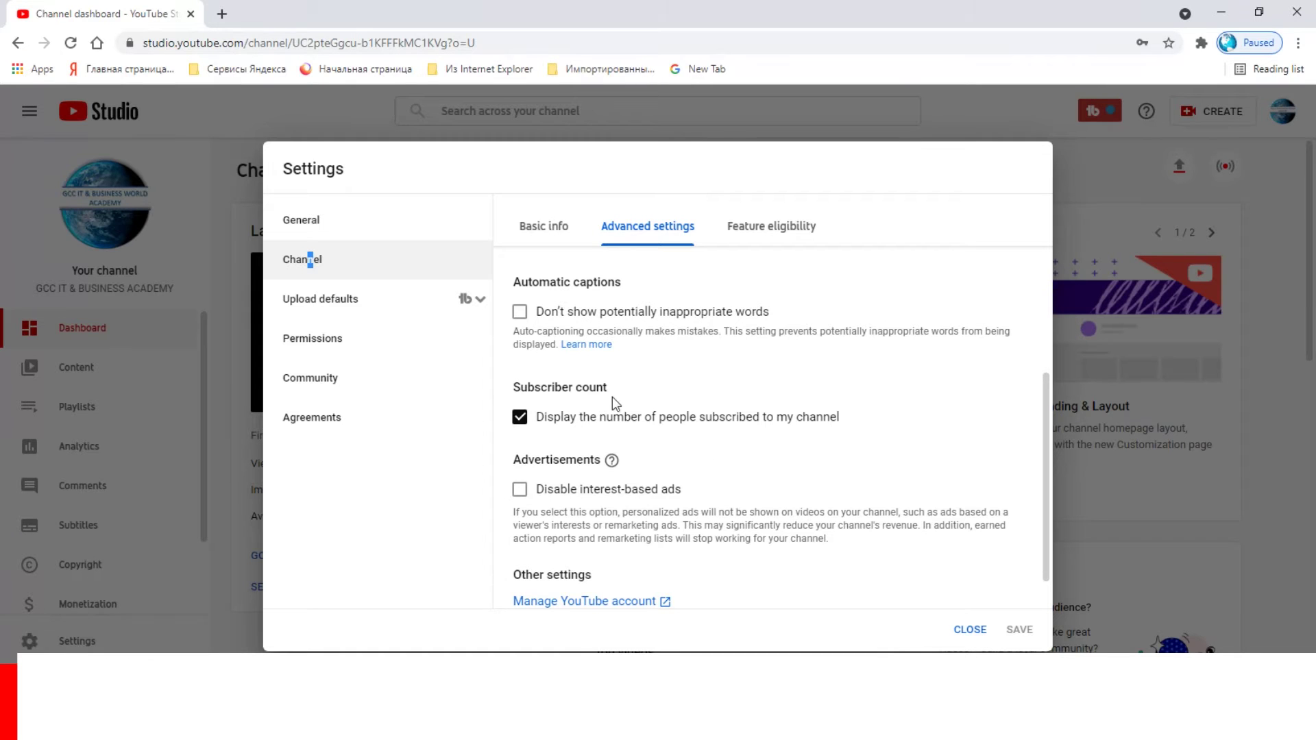
{"action": "left_click", "coordinate": [520, 417]}
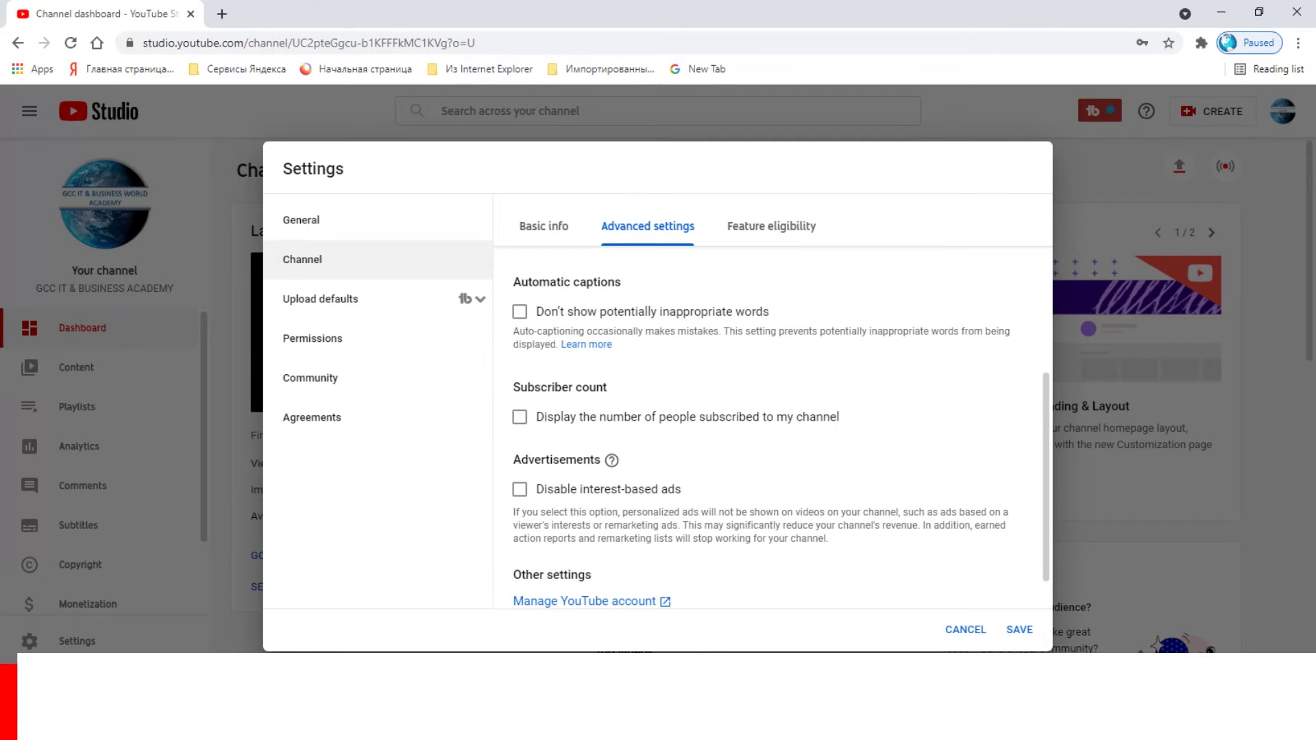
{"action": "left_click", "coordinate": [1019, 631]}
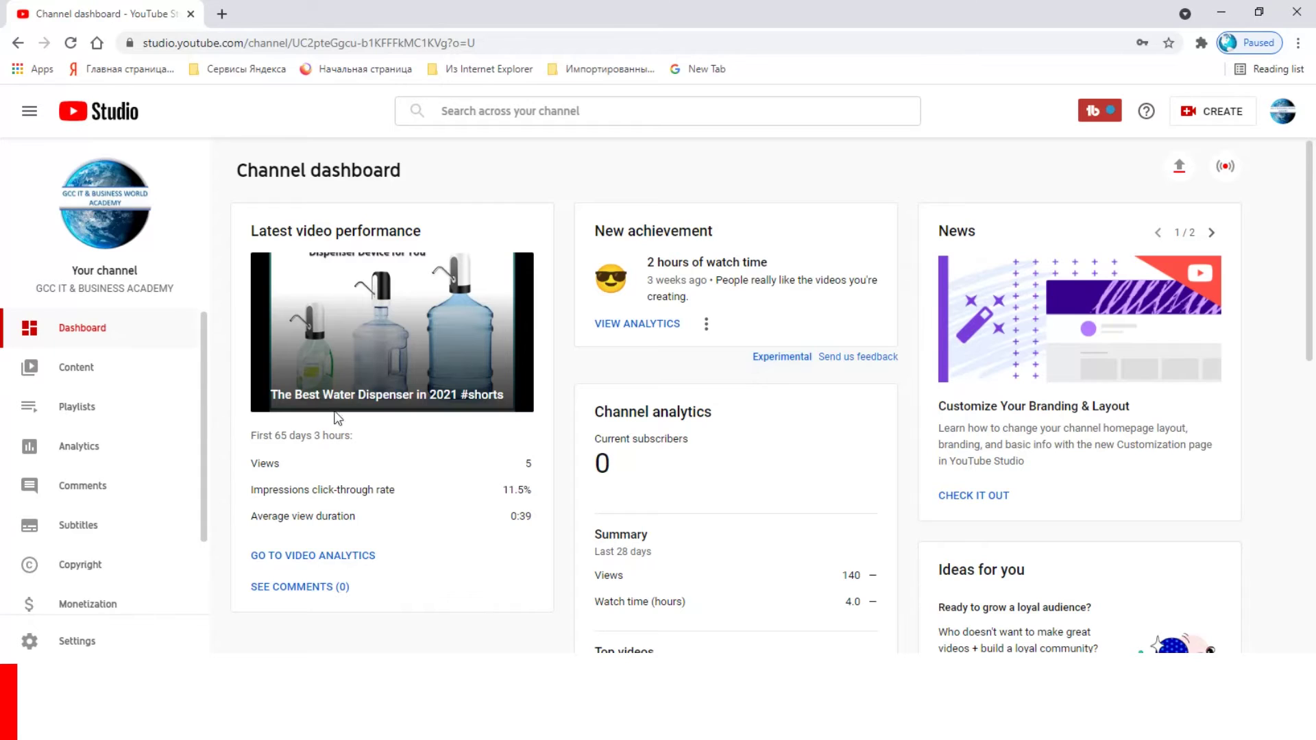
Open the watch page of "The Best Water Dispenser in 2021 #shorts" from the channel content and check the subscriber information below the video.
{"action": "left_click", "coordinate": [66, 370]}
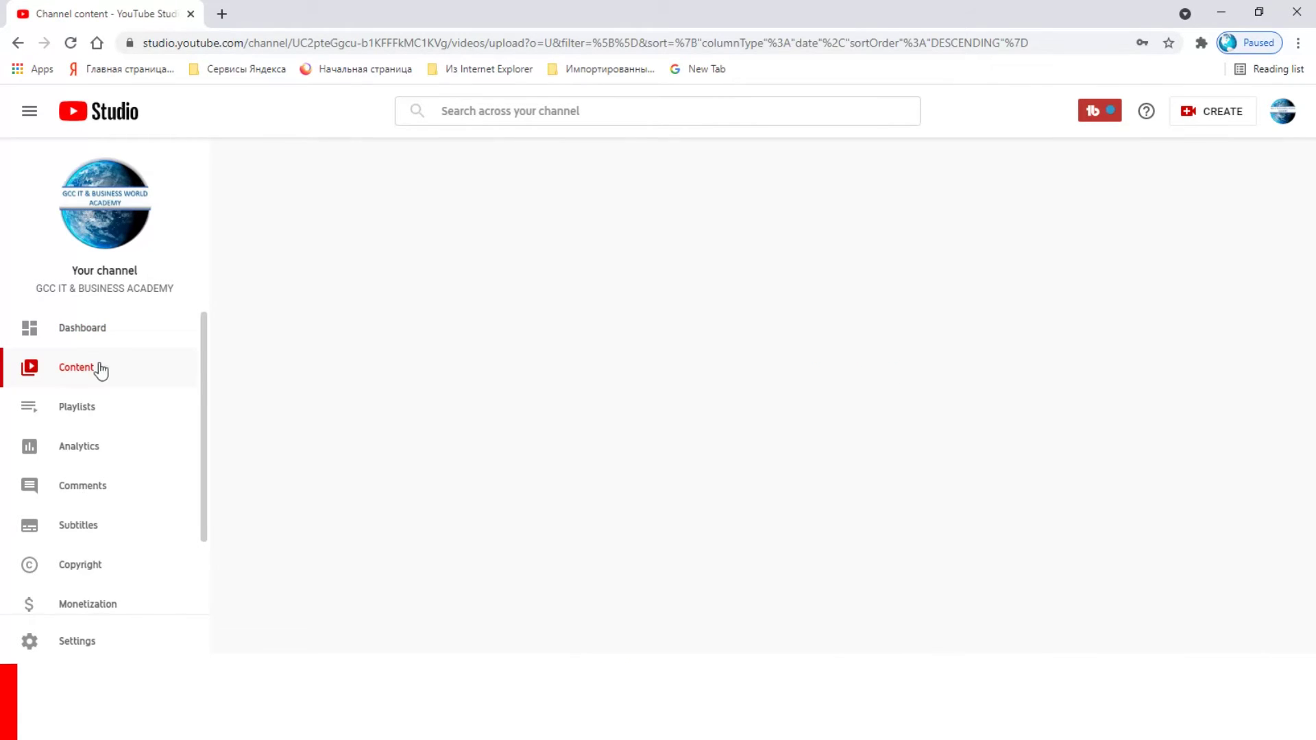
{"action": "left_click", "coordinate": [328, 367]}
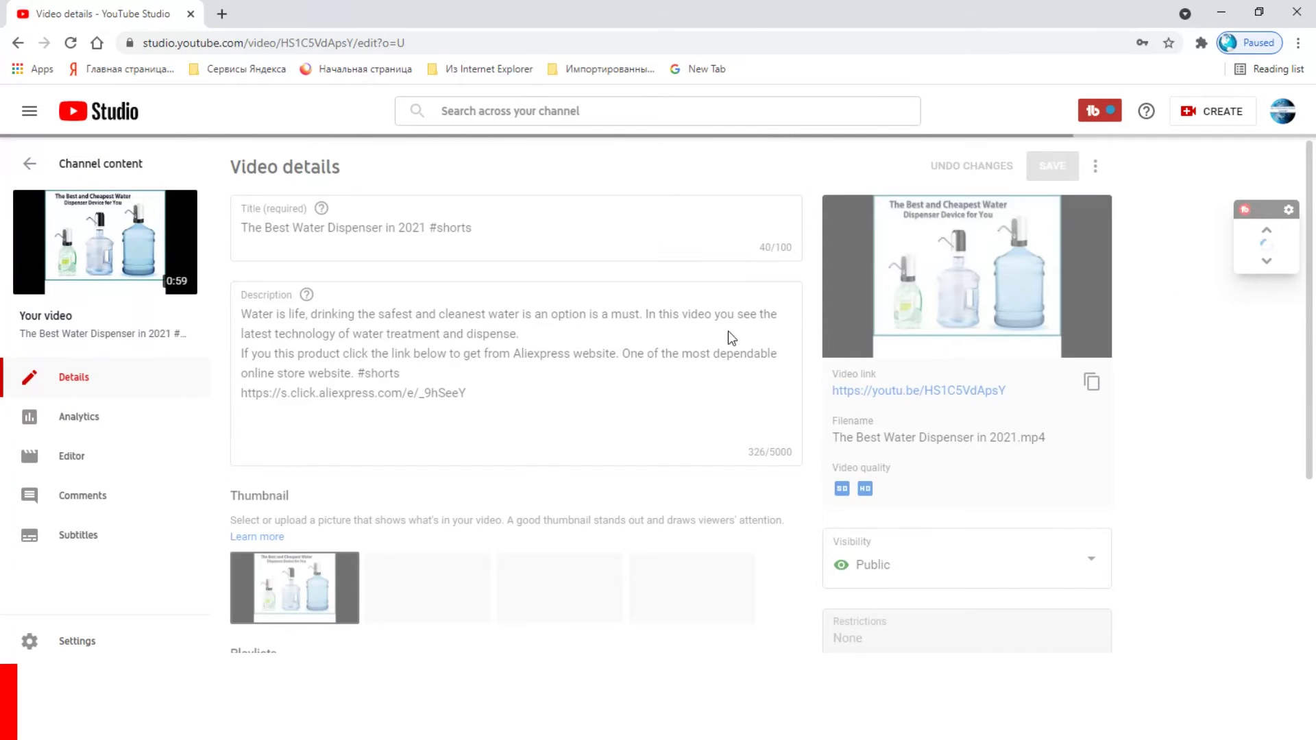
{"action": "left_click", "coordinate": [952, 397]}
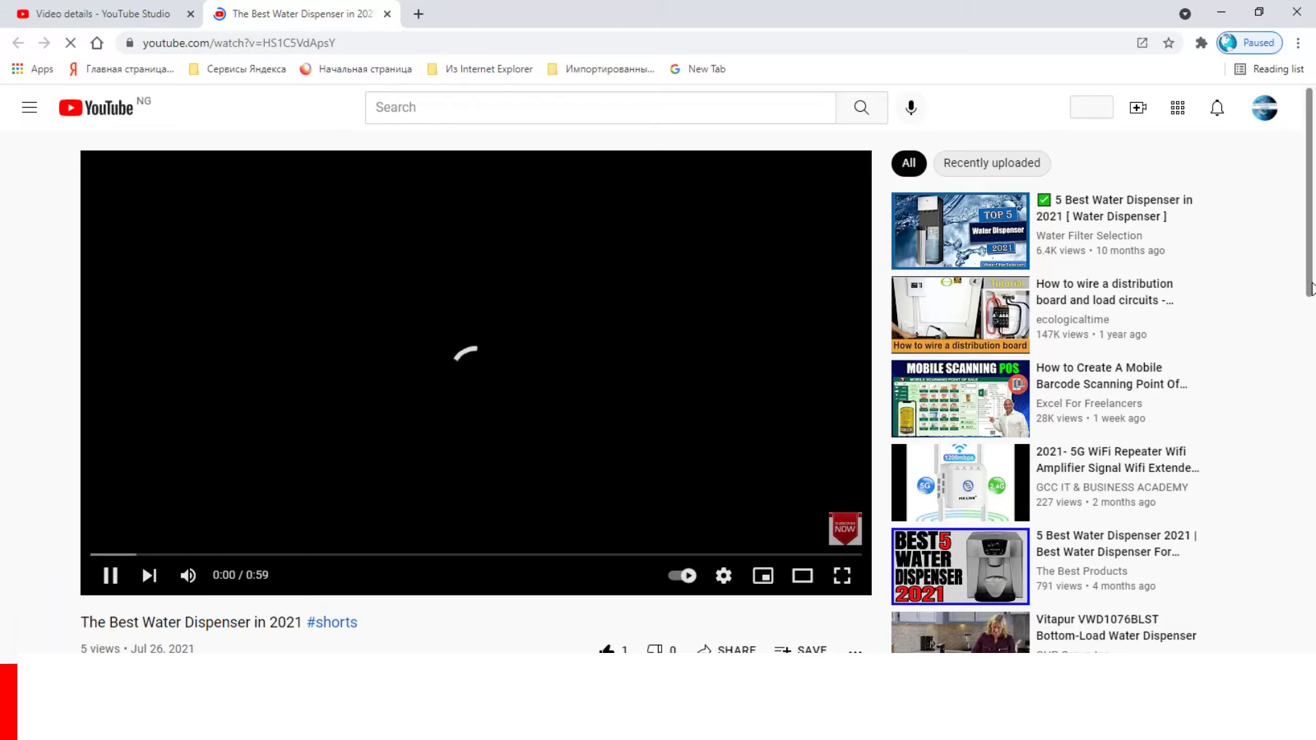
{"action": "scroll", "coordinate": [1312, 296], "scroll_direction": "down", "scroll_amount": 3}
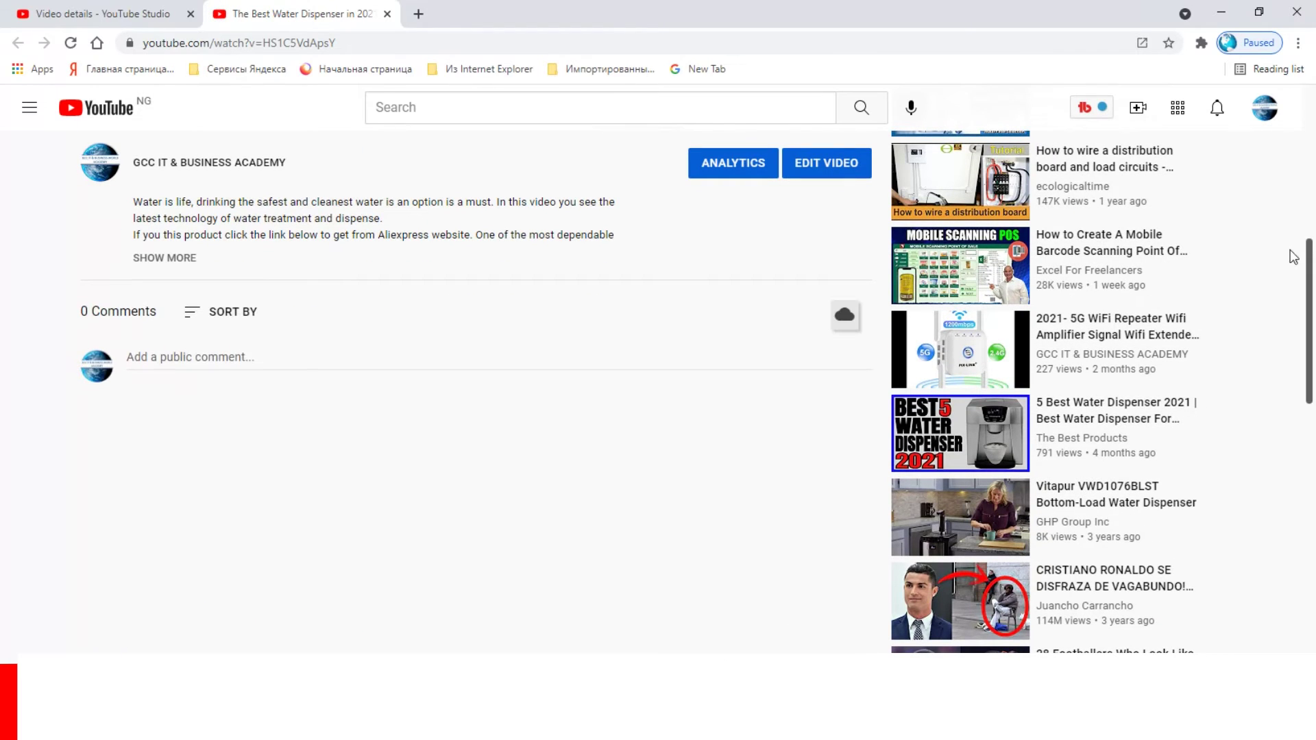
{"action": "scroll", "coordinate": [1302, 219], "scroll_direction": "up", "scroll_amount": 4}
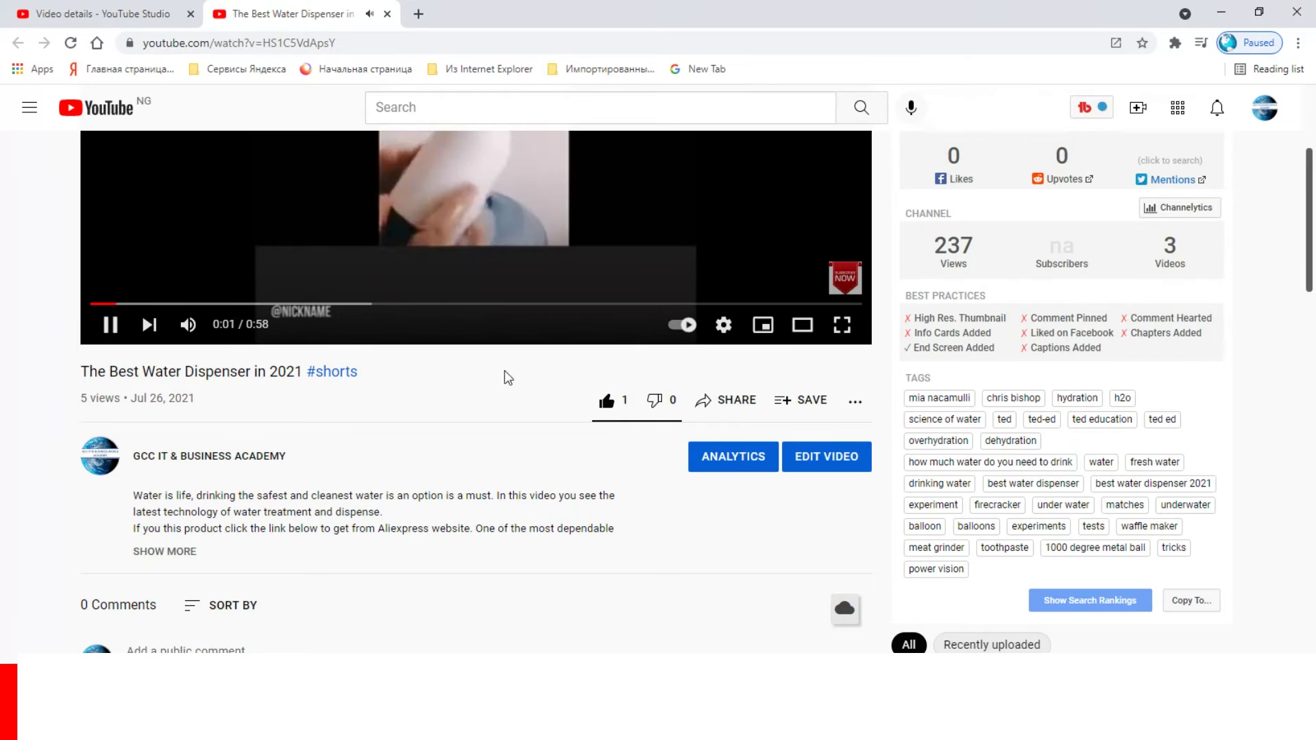
{"action": "mouse_move", "coordinate": [848, 279]}
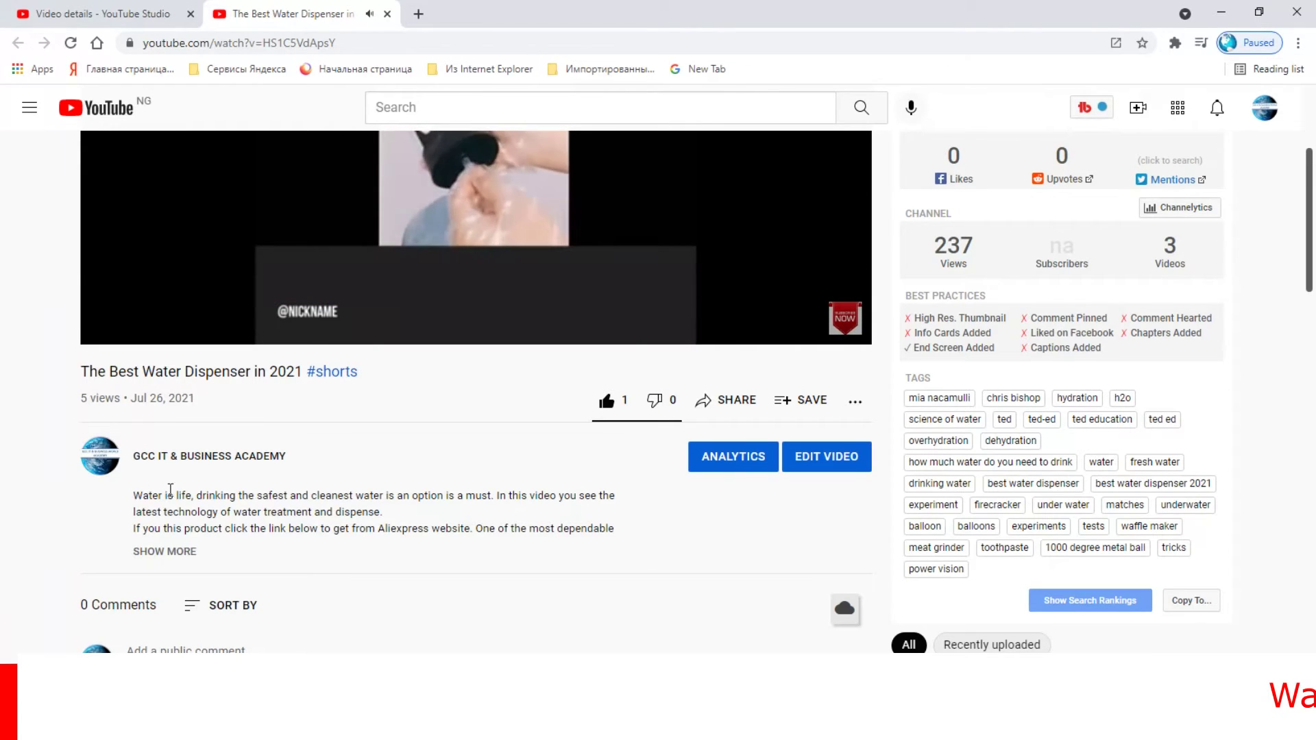
Pause the water dispenser video and switch to PowerPoint to consult the Procedures slide.
{"action": "left_click", "coordinate": [110, 324]}
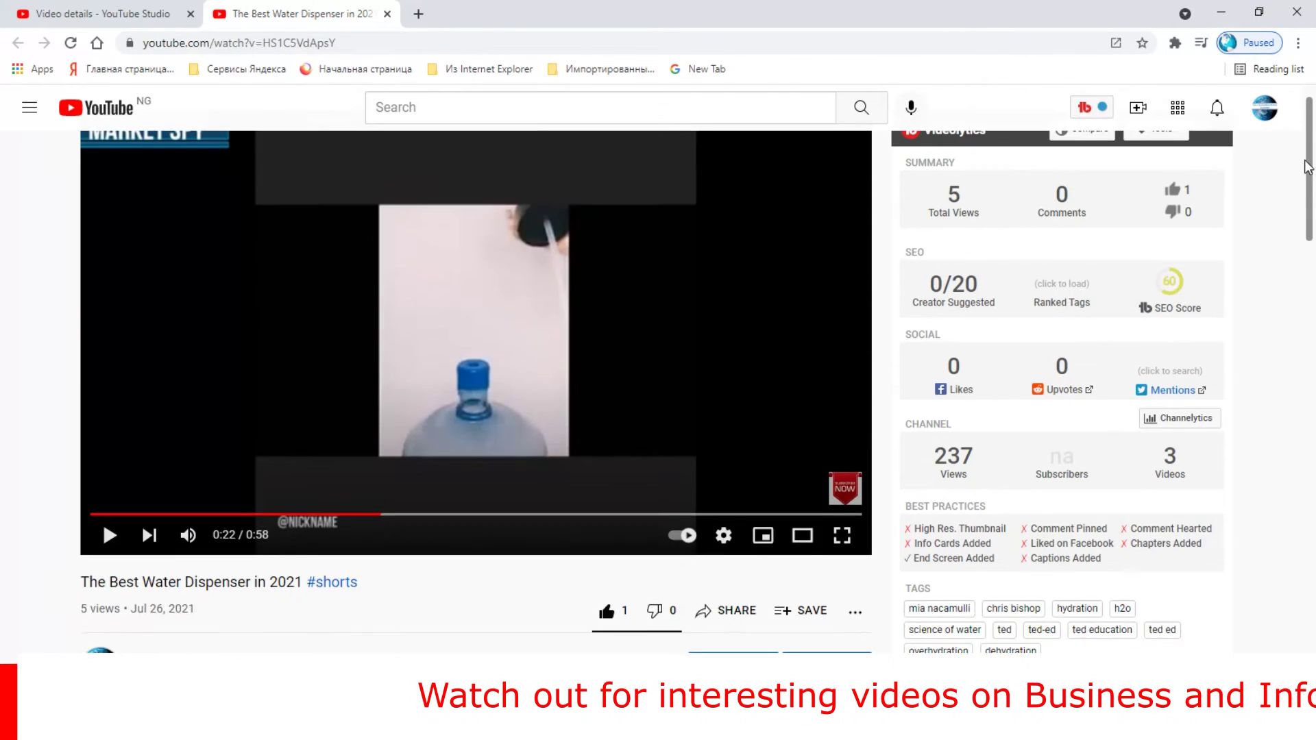
{"action": "left_click_drag", "start_coordinate": [1309, 213], "coordinate": [1309, 149]}
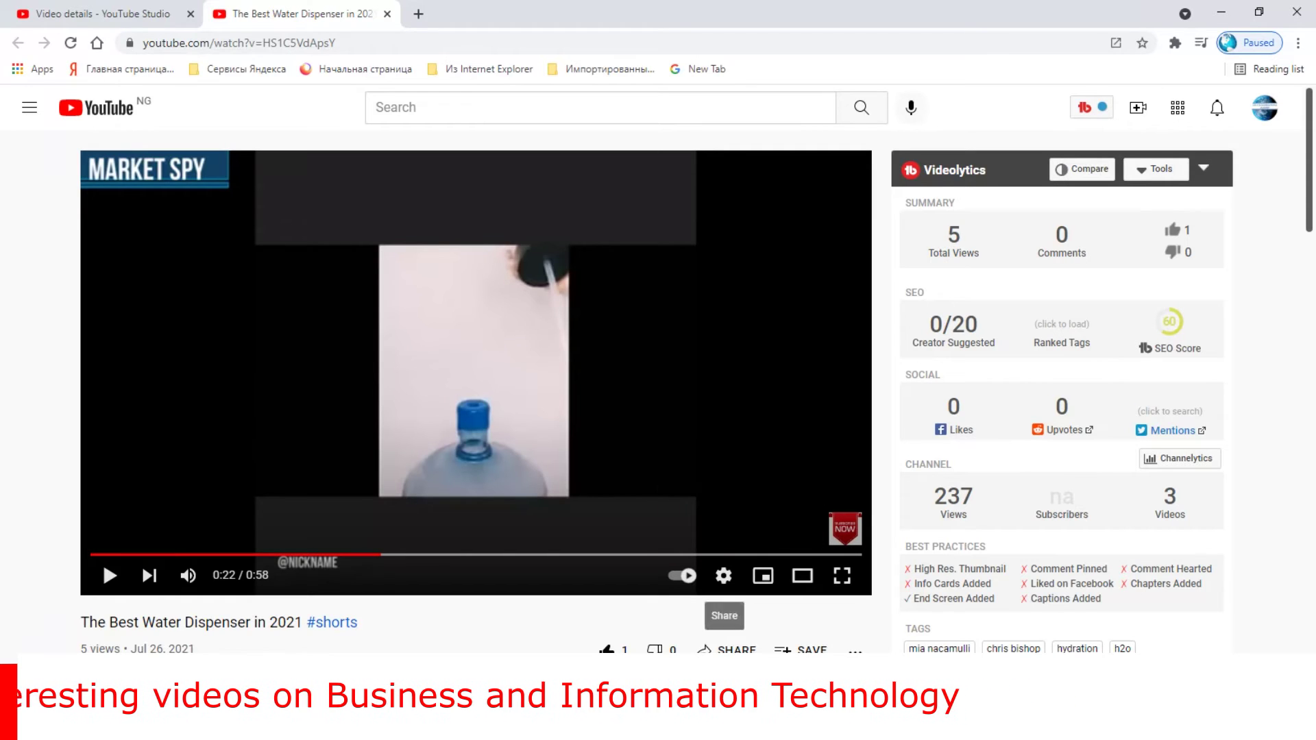
{"action": "left_click", "coordinate": [720, 603]}
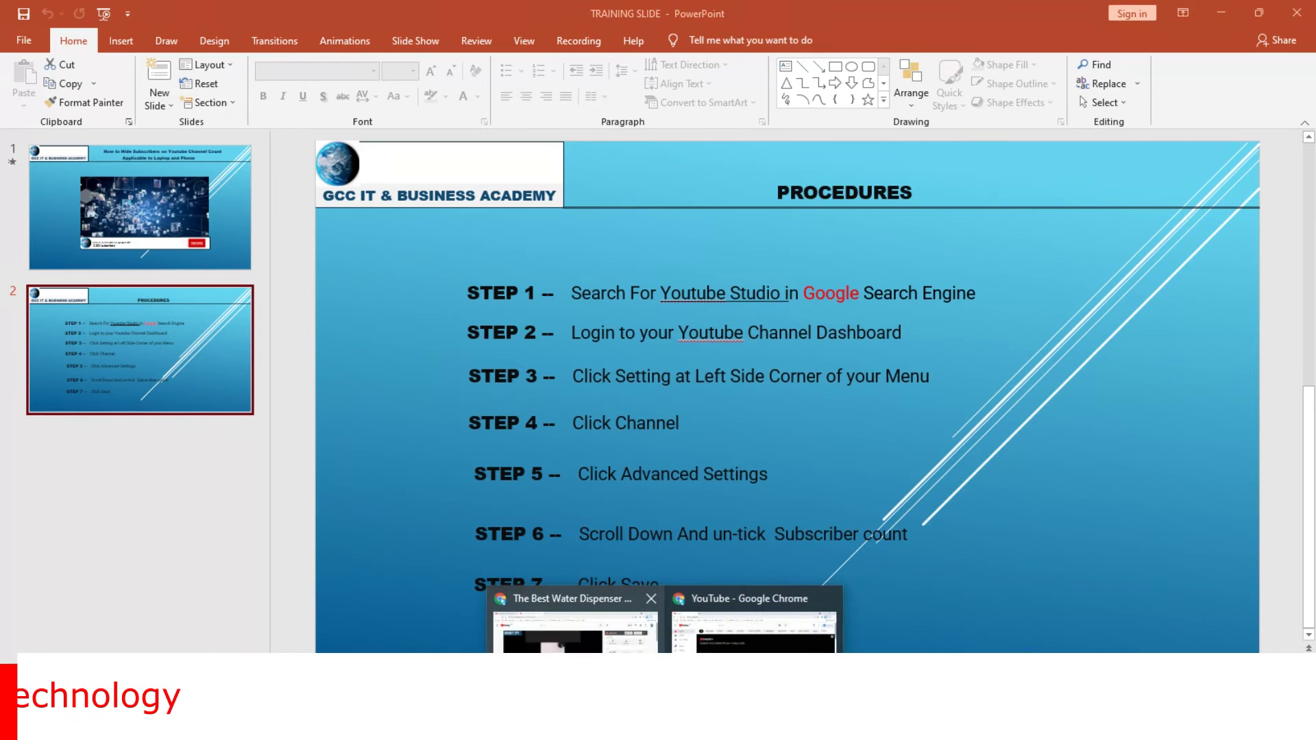
Switch back to the Chrome window showing the water dispenser video and load google.com in its tab.
{"action": "left_click", "coordinate": [604, 617]}
{"action": "left_click", "coordinate": [391, 43]}
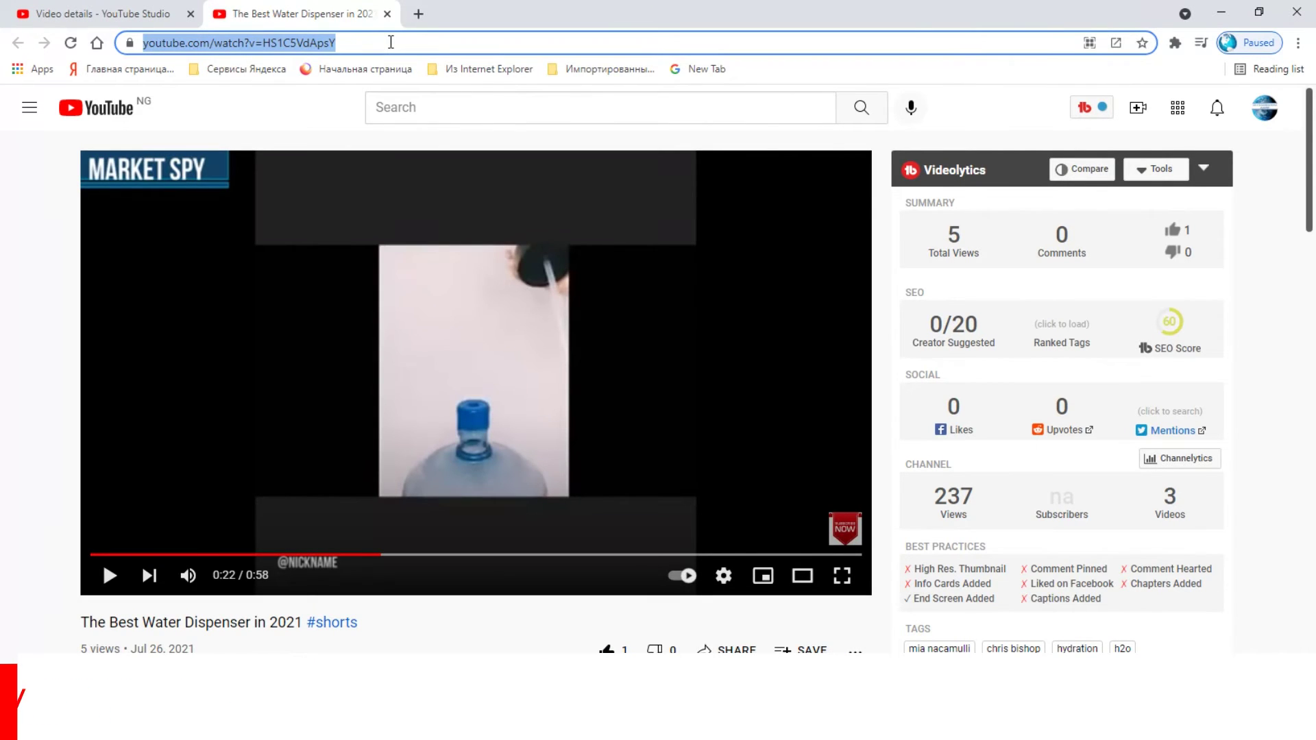
{"action": "type", "text": "google.com"}
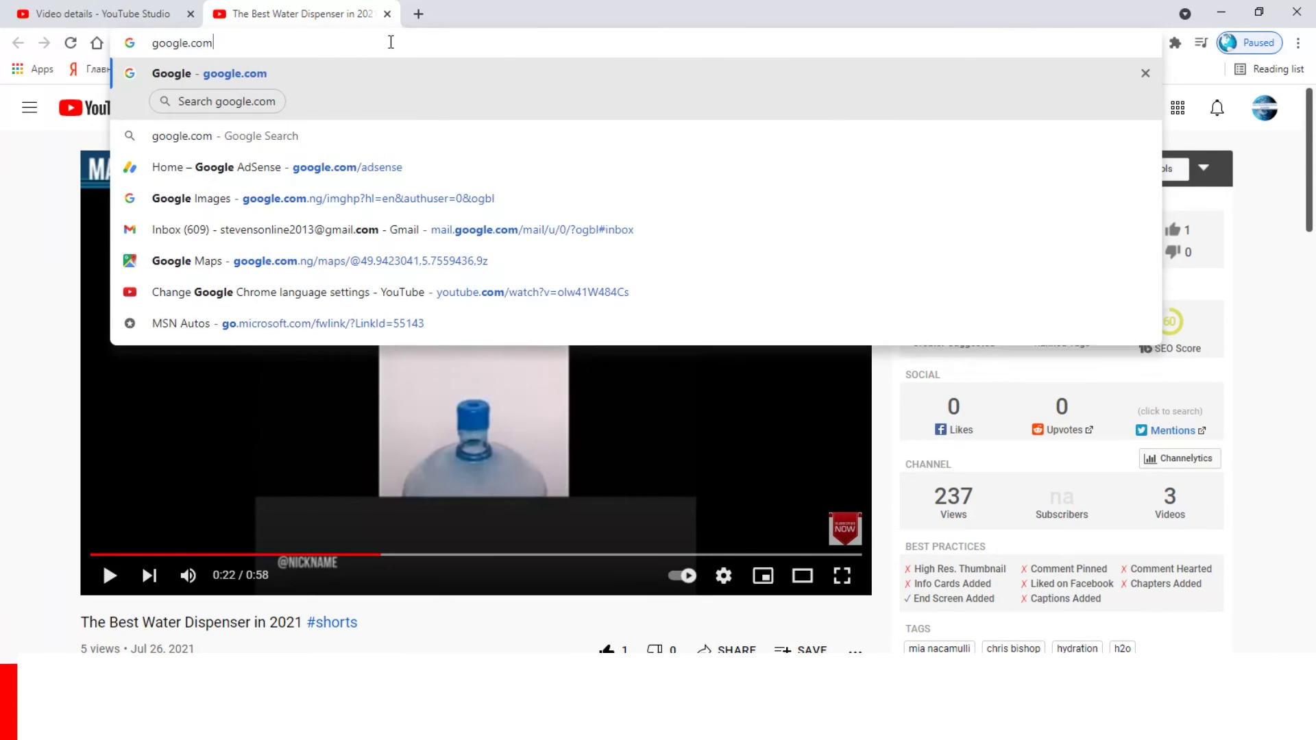
{"action": "key", "text": "Return"}
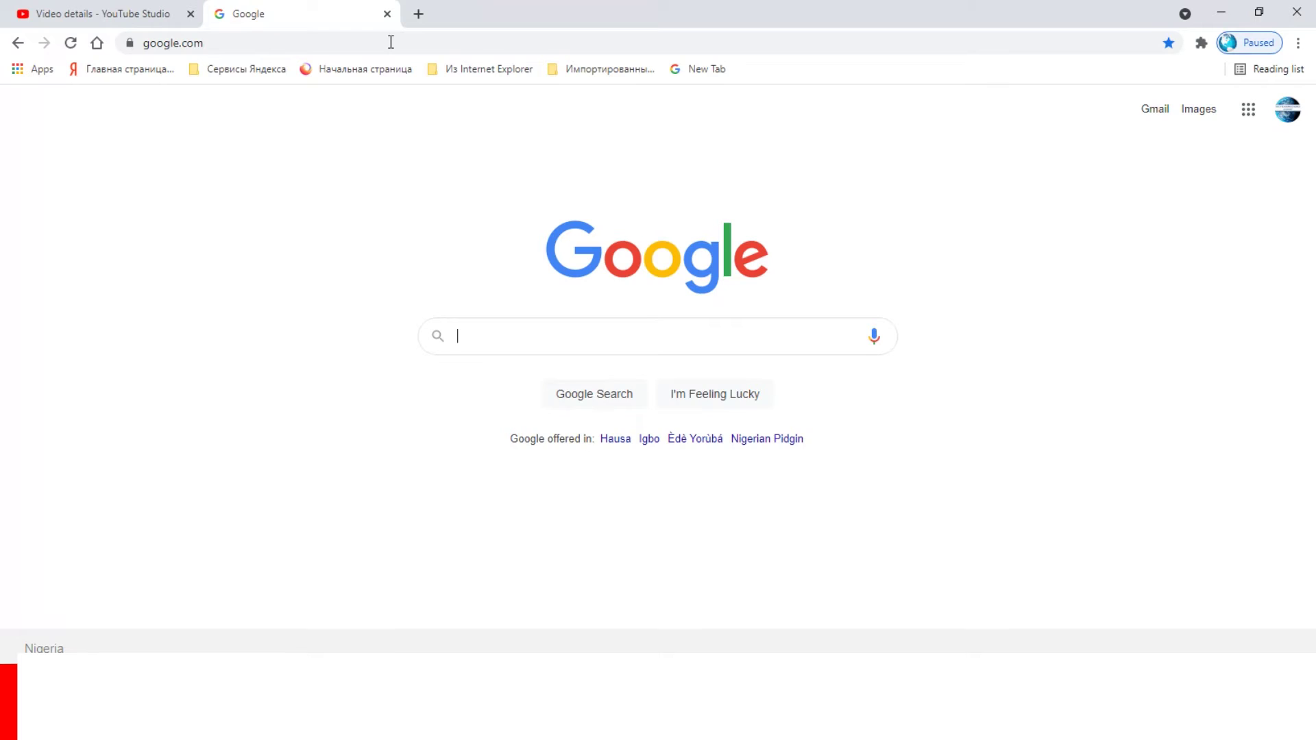
{"action": "type", "text": "stu"}
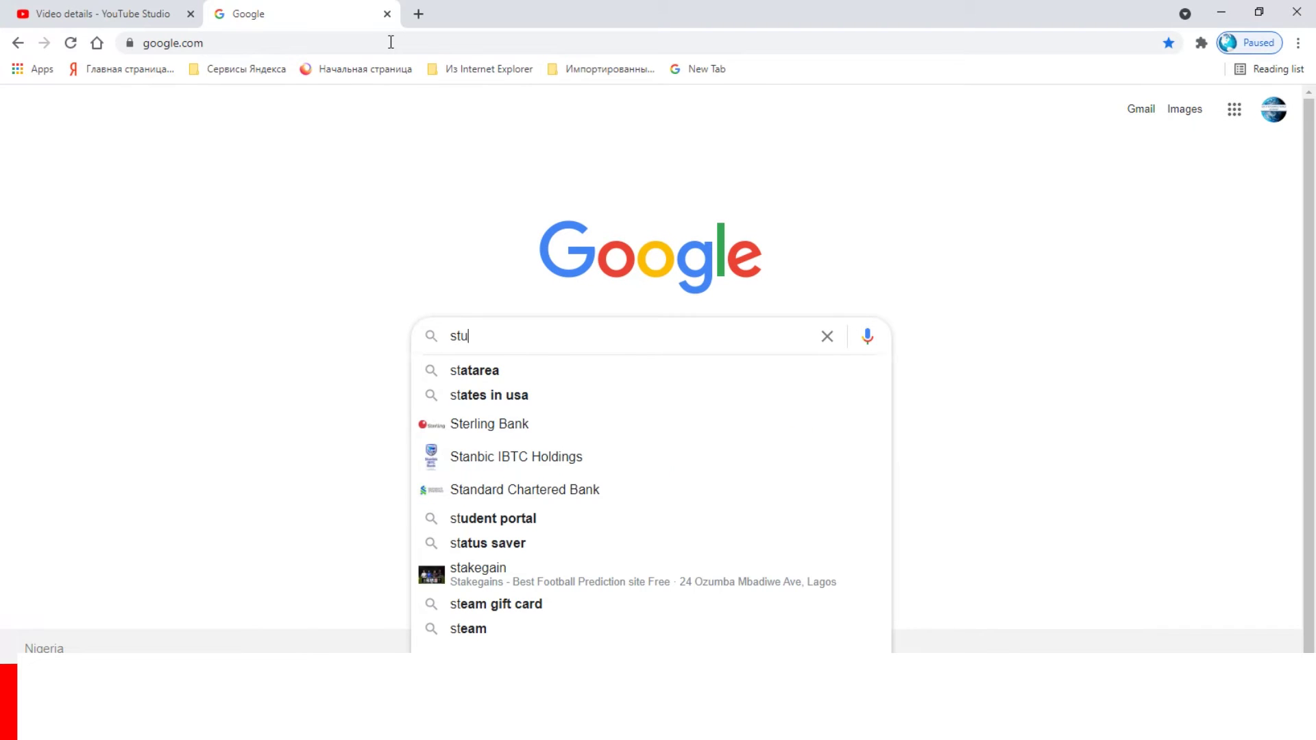
{"action": "type", "text": "dio"}
{"action": "key", "text": "BackSpace"}
{"action": "key", "text": "BackSpace"}
{"action": "key", "text": "BackSpace"}
{"action": "key", "text": "BackSpace"}
{"action": "key", "text": "BackSpace"}
{"action": "key", "text": "BackSpace"}
Search Google for "youtube studio" and open the Sign in result to reach the channel dashboard.
{"action": "type", "text": "y"}
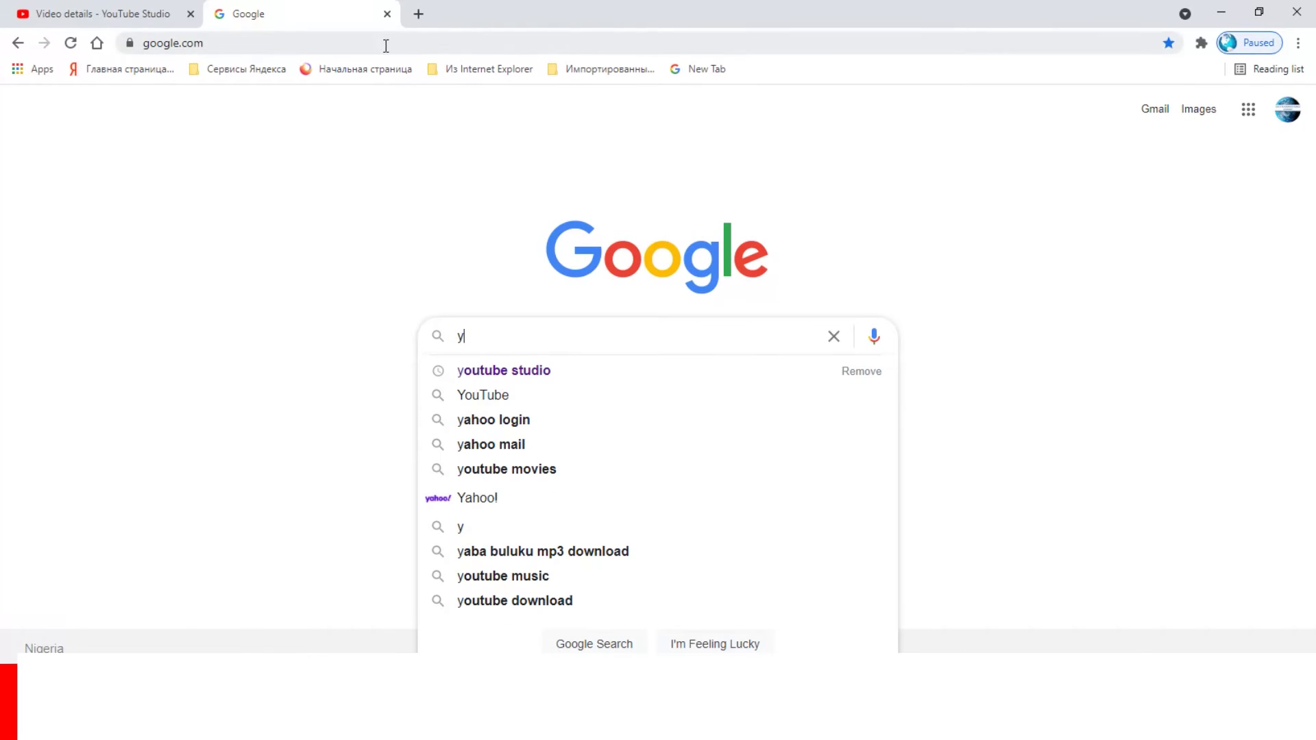
{"action": "left_click", "coordinate": [571, 381]}
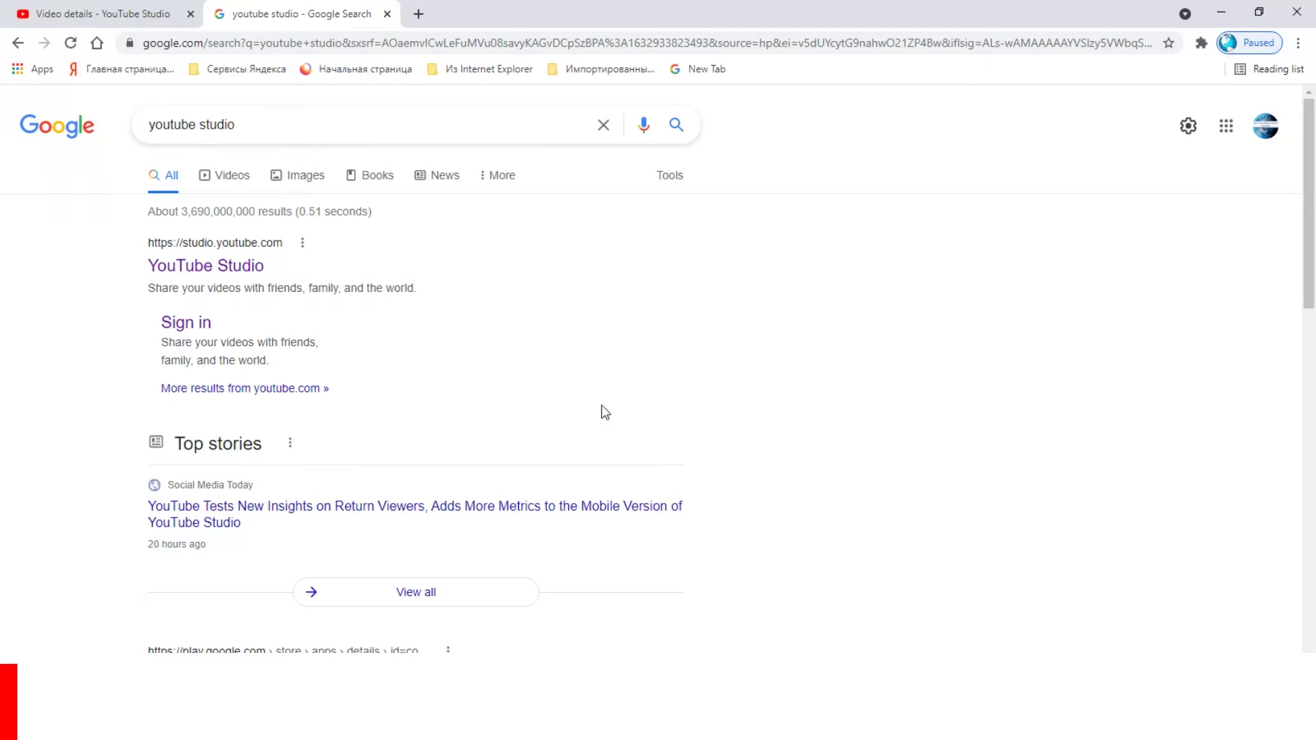
{"action": "left_click", "coordinate": [199, 328]}
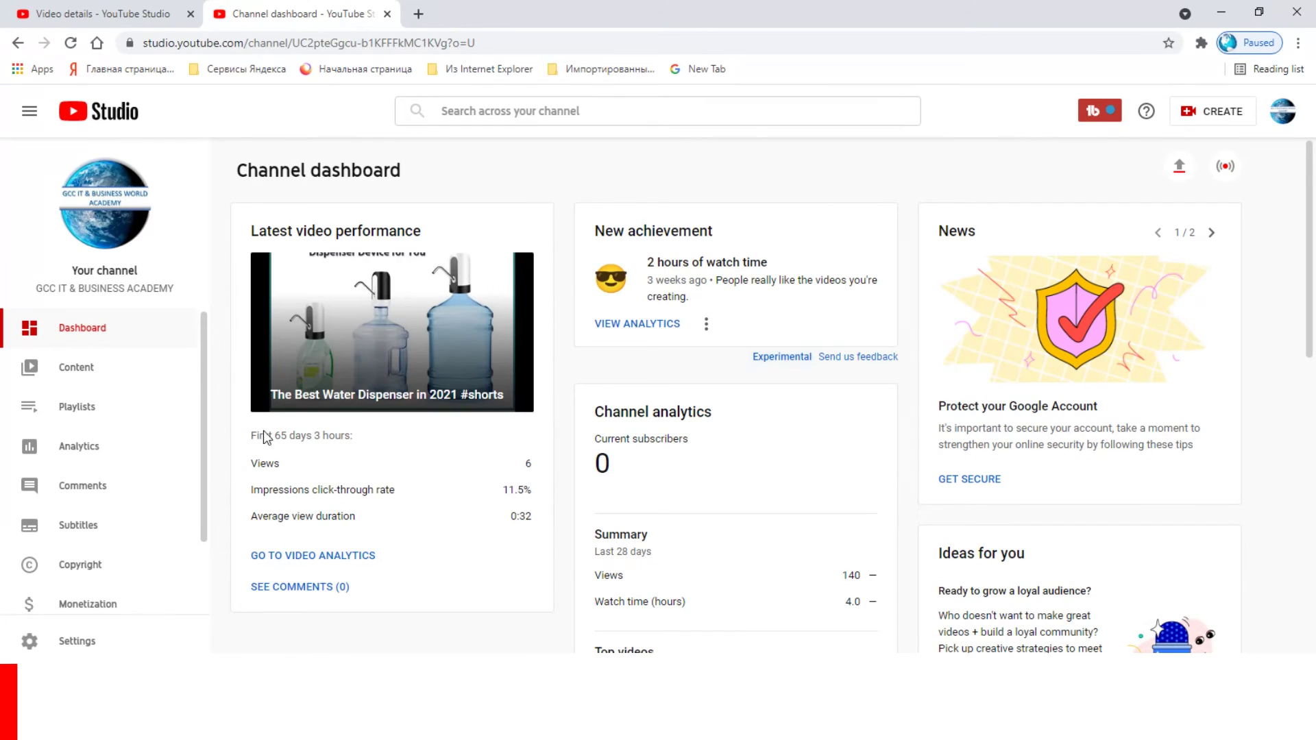
Open the YouTube Studio settings and show the Subscriber count option in the Channel section's advanced settings.
{"action": "left_click", "coordinate": [71, 646]}
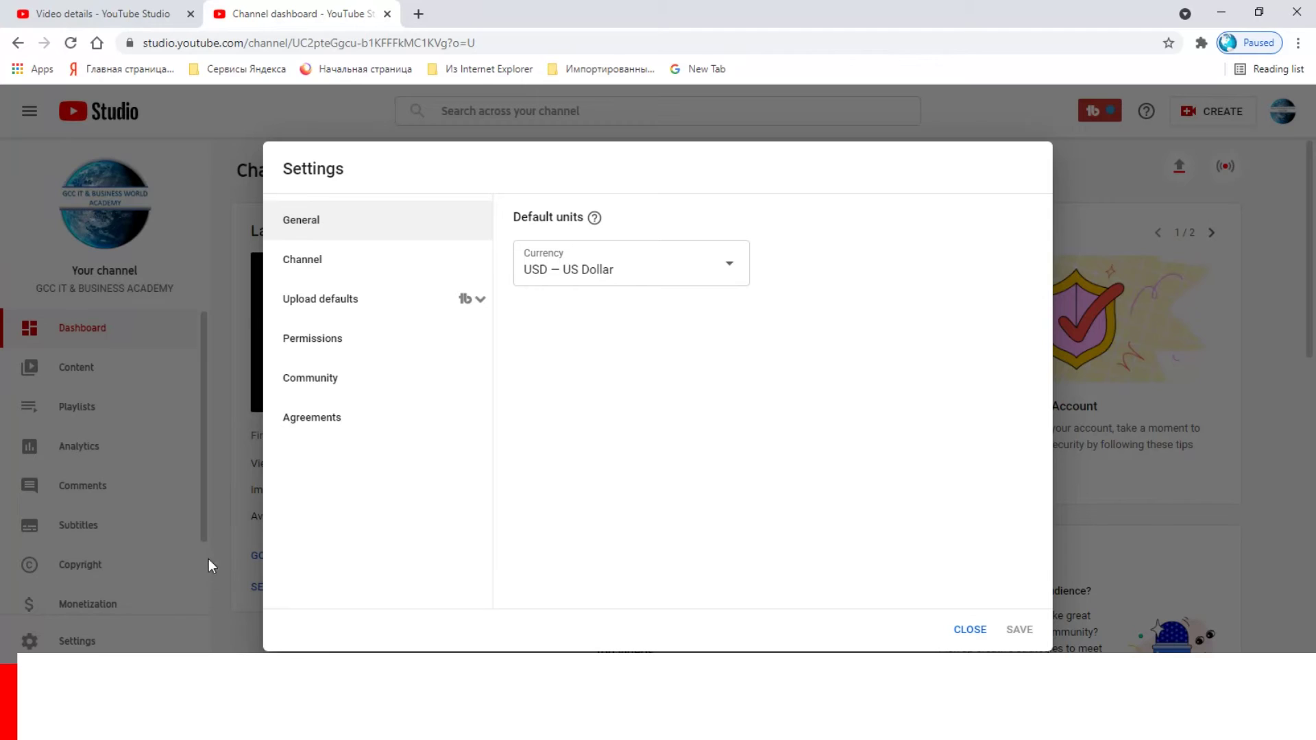
{"action": "left_click", "coordinate": [290, 269]}
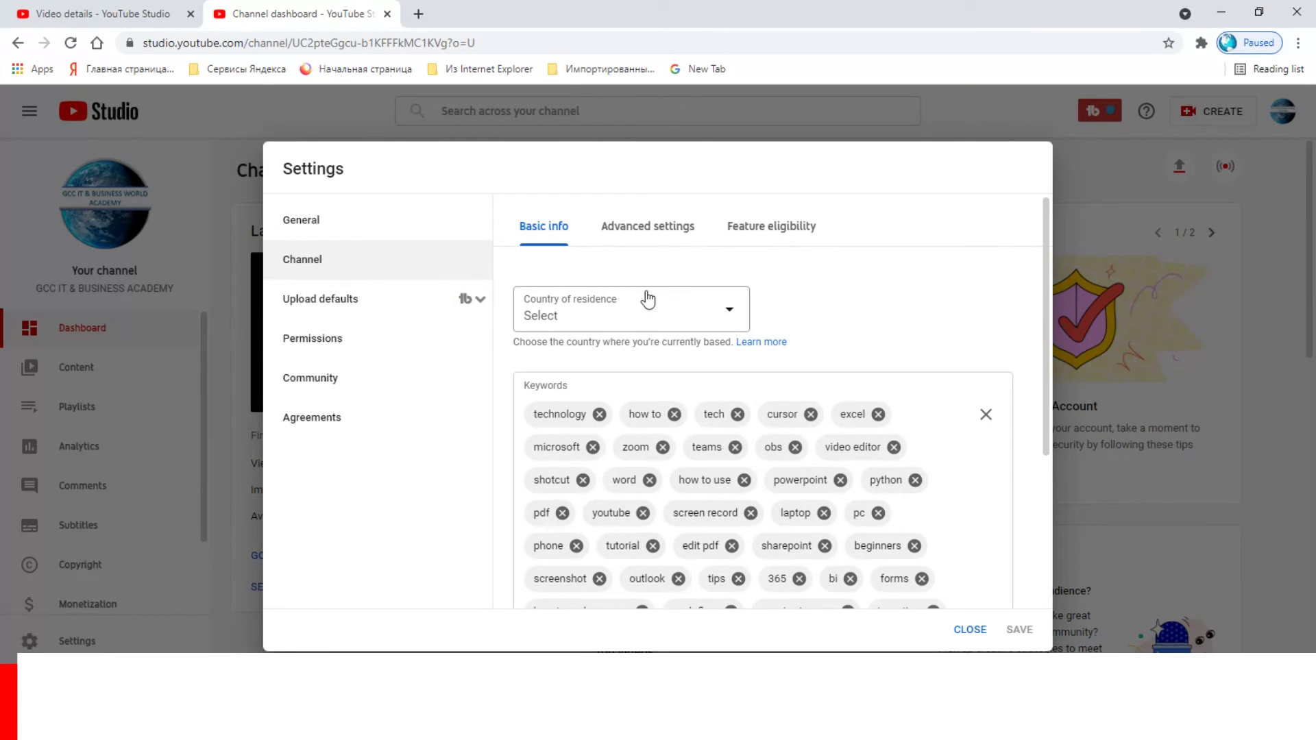
{"action": "left_click", "coordinate": [666, 236]}
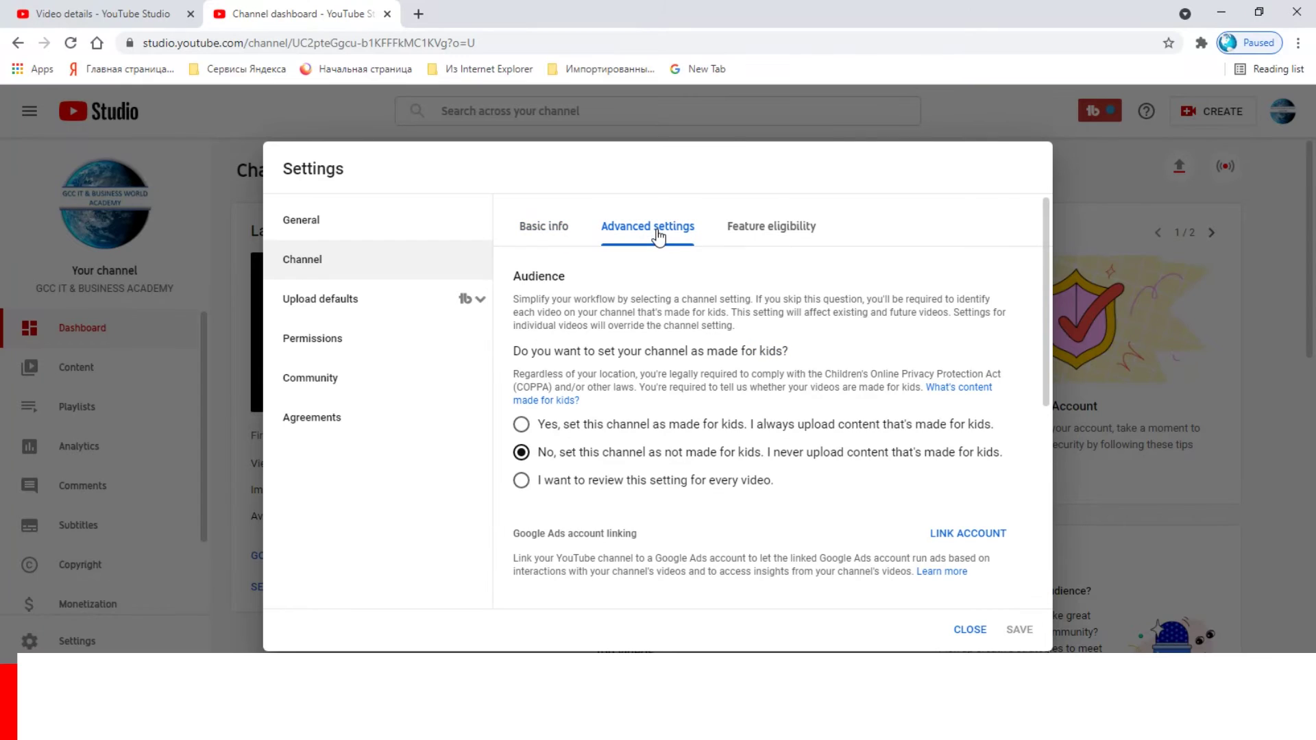
{"action": "left_click_drag", "start_coordinate": [1044, 335], "coordinate": [1023, 534]}
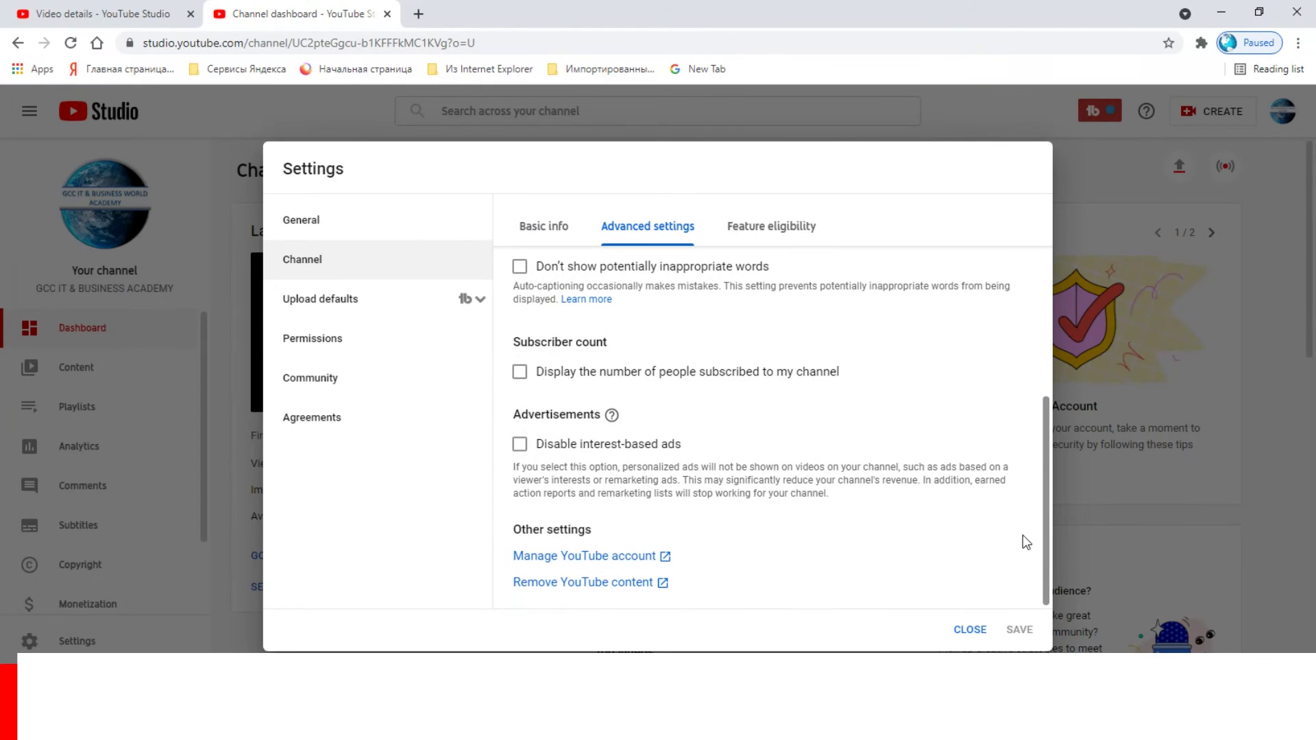
Turn "Display the number of people subscribed to my channel" on and off again, and close the settings without saving.
{"action": "left_click", "coordinate": [520, 374]}
{"action": "left_click", "coordinate": [518, 376]}
{"action": "left_click", "coordinate": [969, 630]}
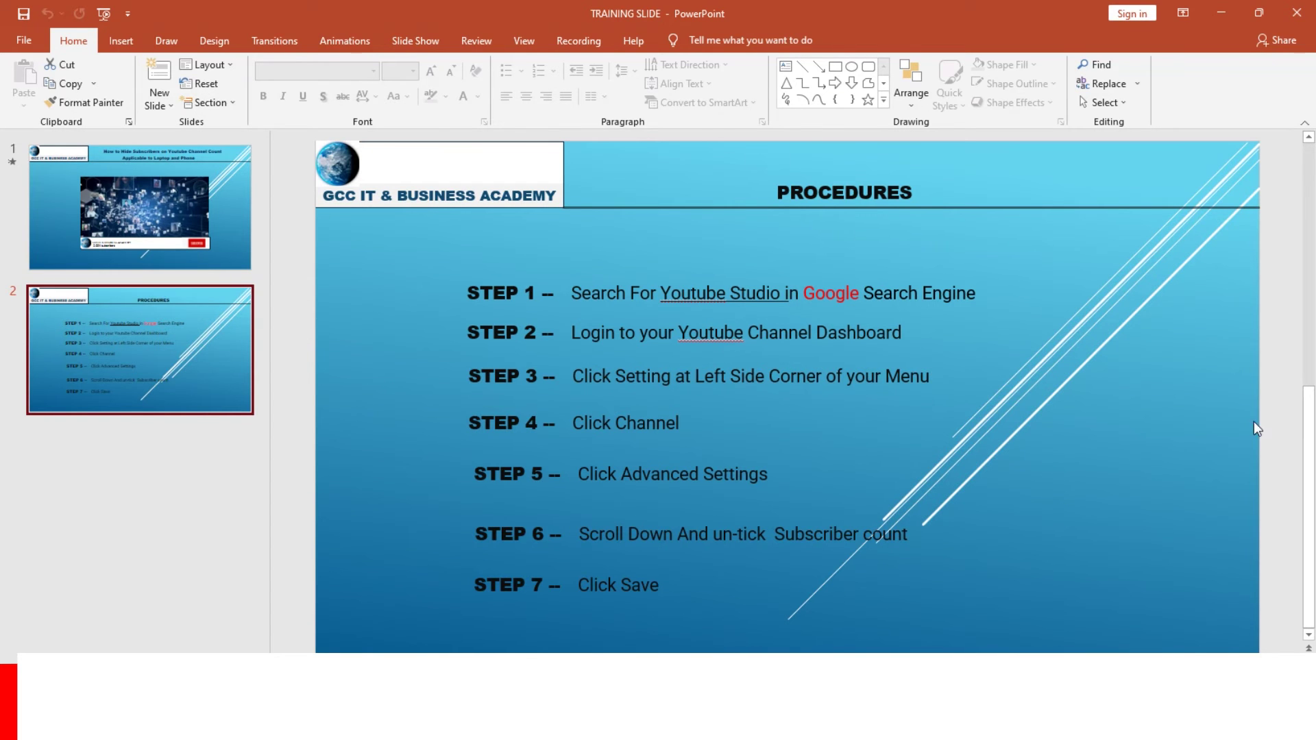
Put PowerPoint away to return to Chrome and load youtube.com in the channel dashboard's tab.
{"action": "left_click", "coordinate": [1222, 12]}
{"action": "left_click", "coordinate": [423, 41]}
{"action": "type", "text": "you"}
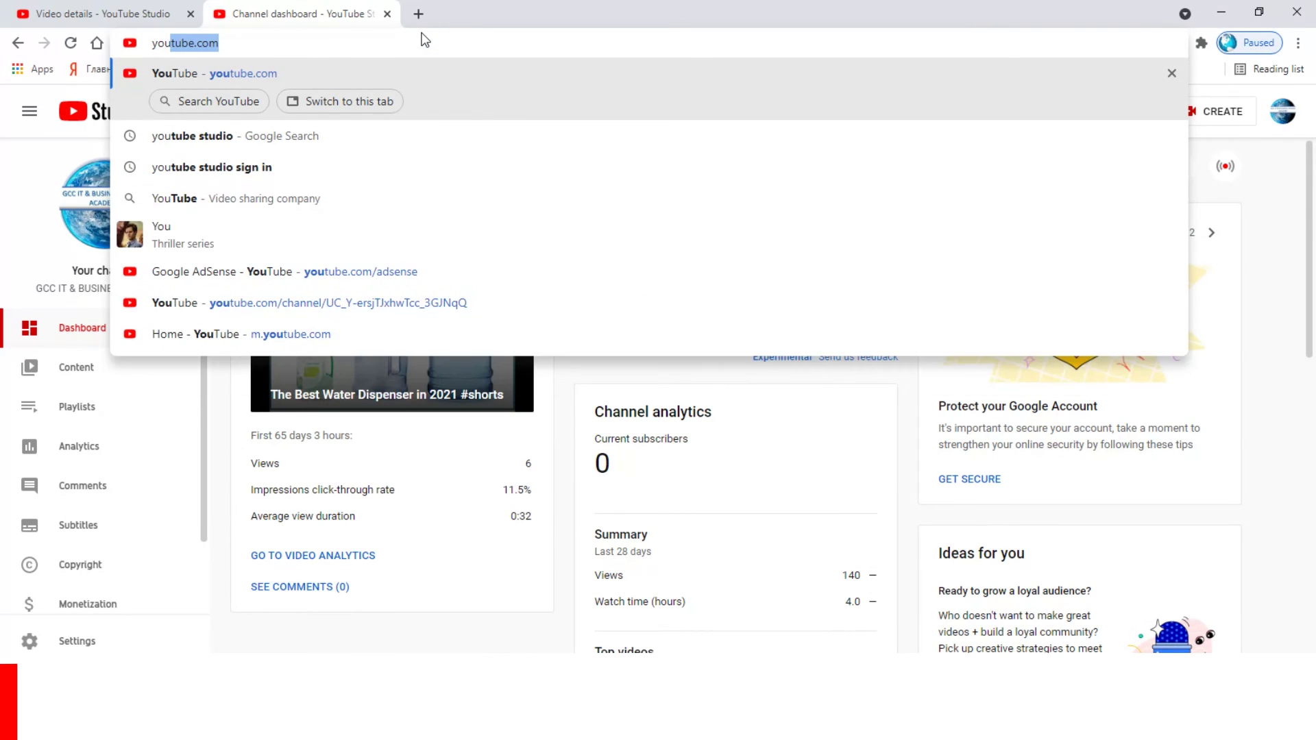
{"action": "key", "text": "Return"}
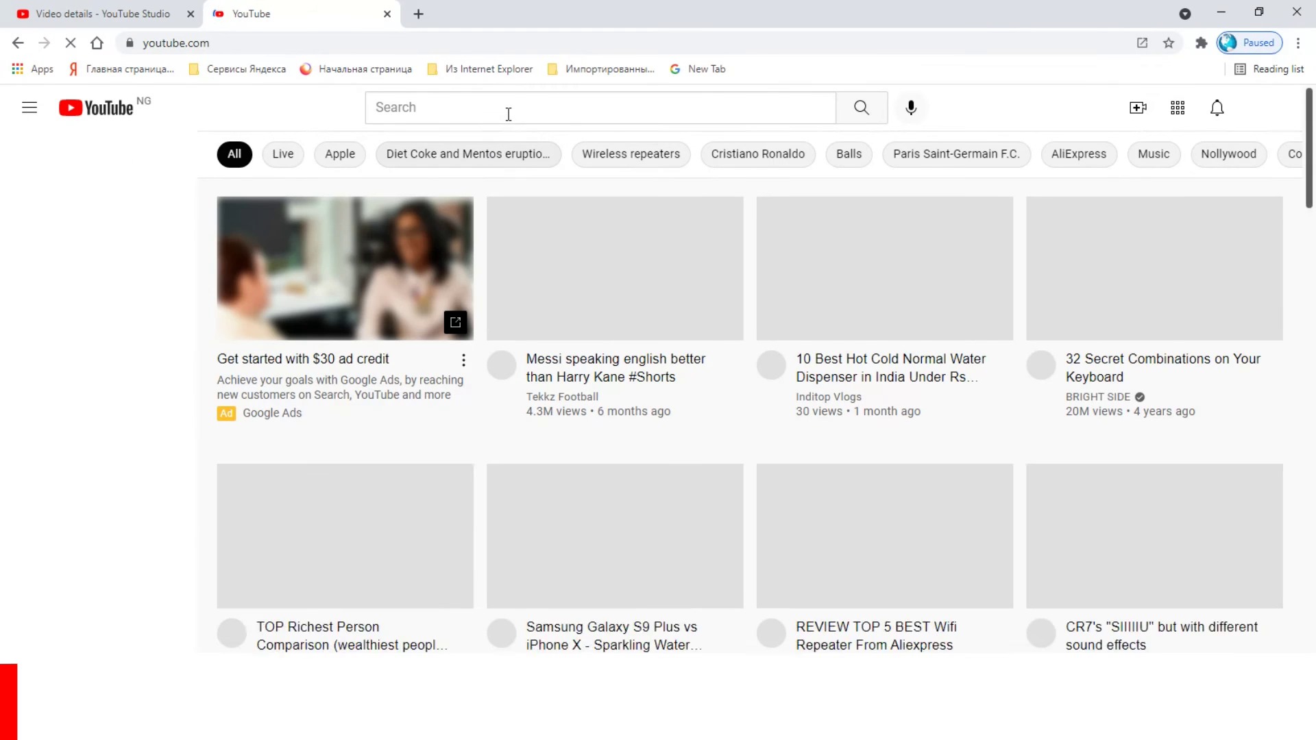
Open the video "Messi speaking english better than Harry Kane #Shorts" from the YouTube homepage and pause it.
{"action": "left_click", "coordinate": [509, 113]}
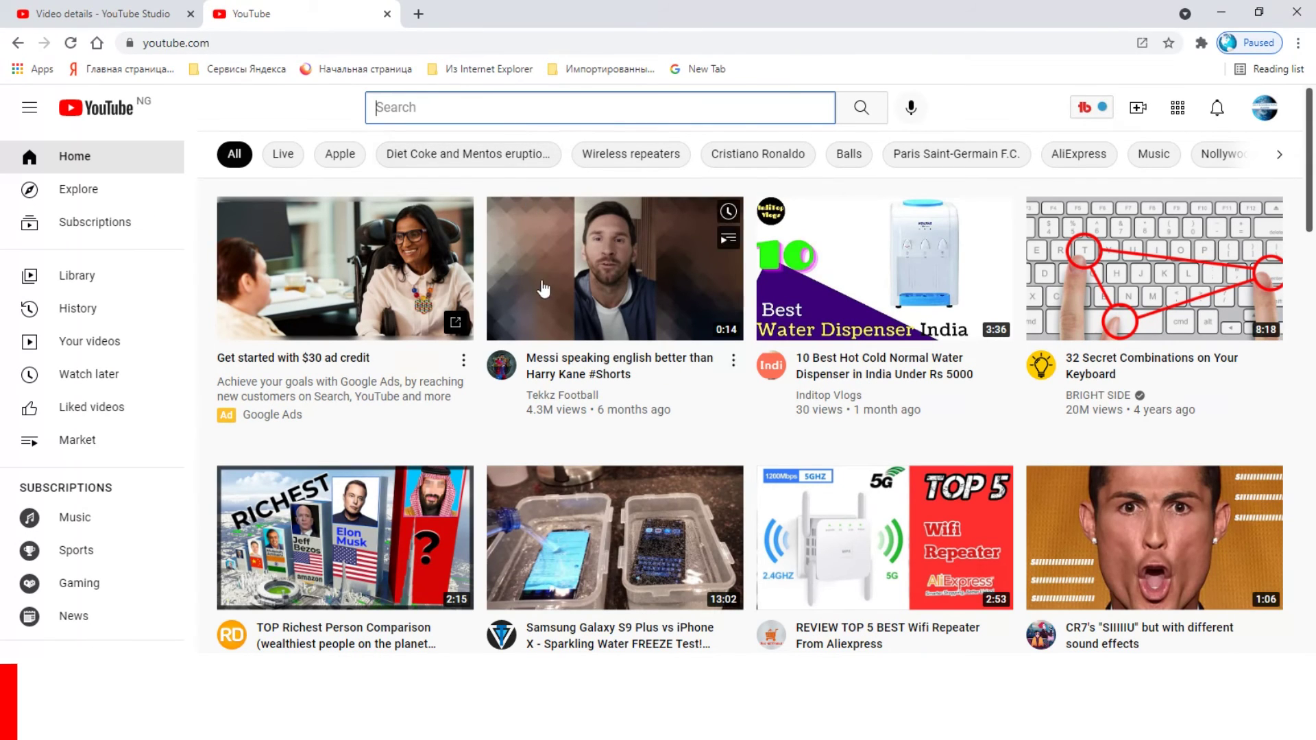
{"action": "mouse_move", "coordinate": [549, 312]}
{"action": "left_click", "coordinate": [607, 346]}
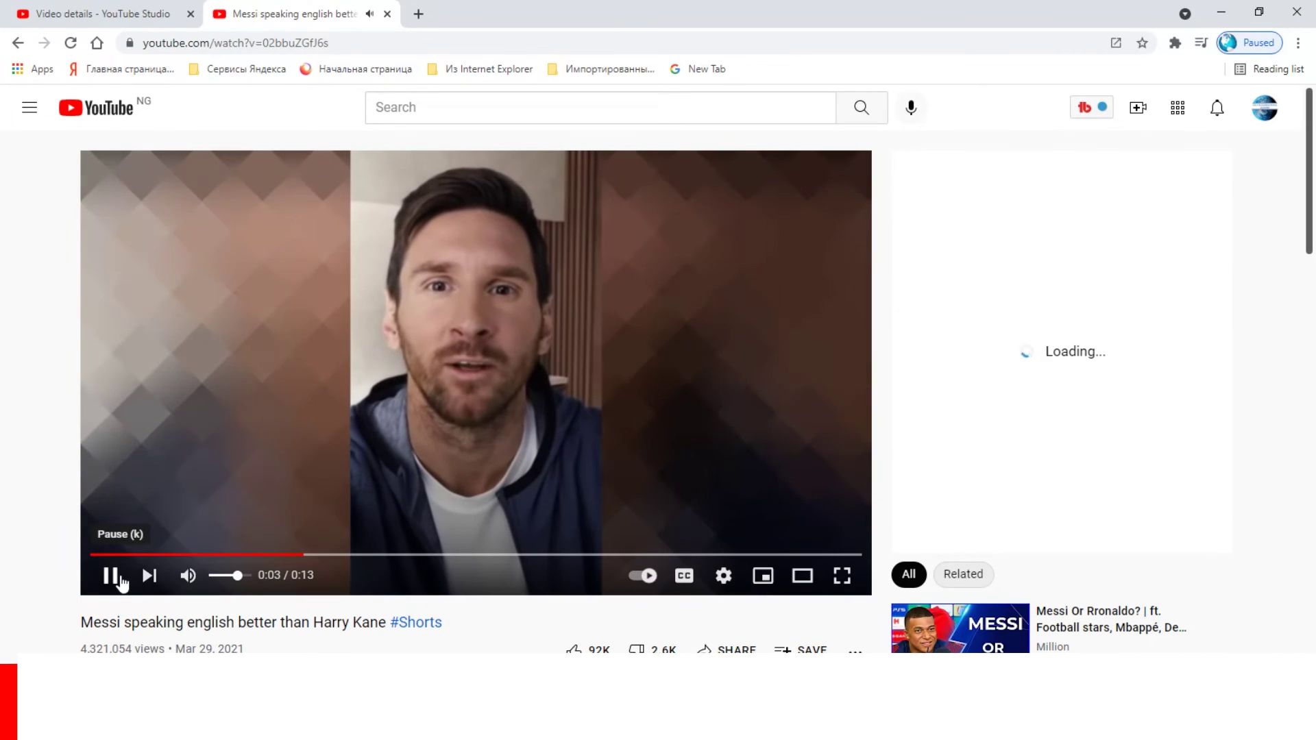
{"action": "left_click", "coordinate": [111, 576]}
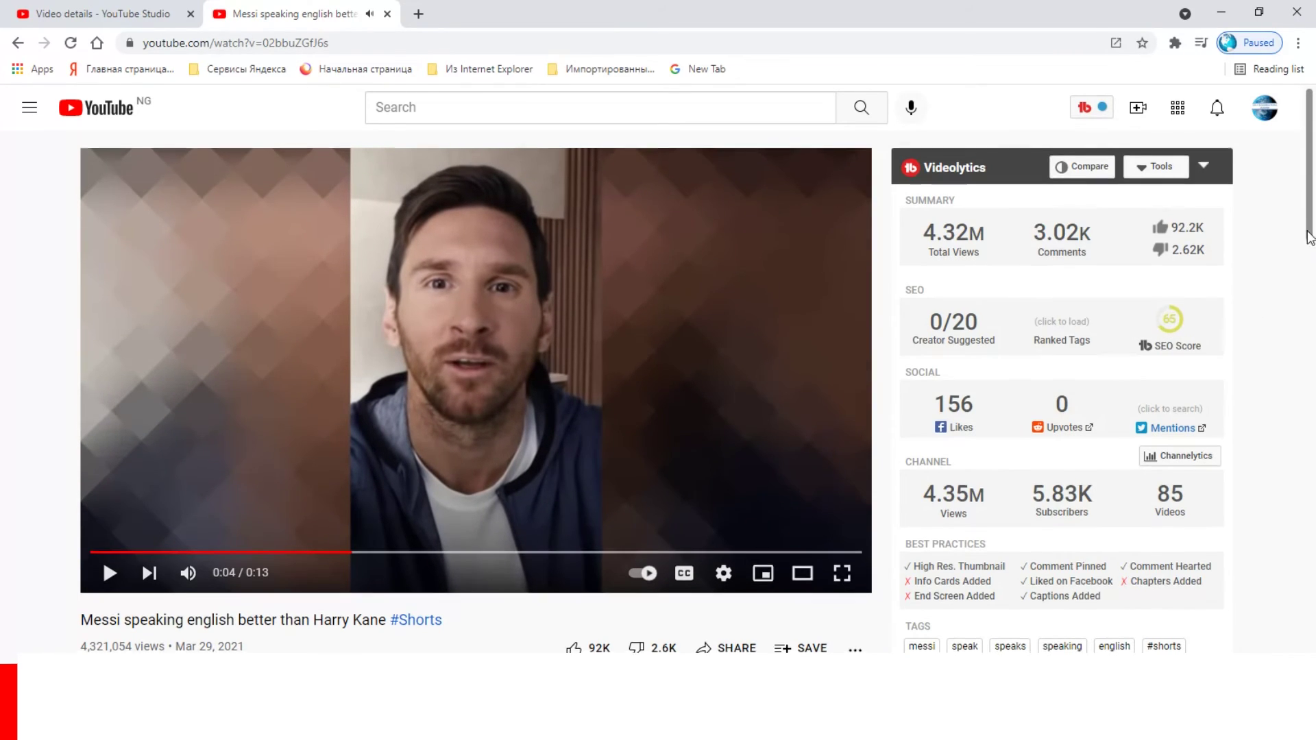
Subscribe to the Tekkz Football channel below the video and unsubscribe from it.
{"action": "scroll", "coordinate": [102, 560], "scroll_direction": "down", "scroll_amount": 3}
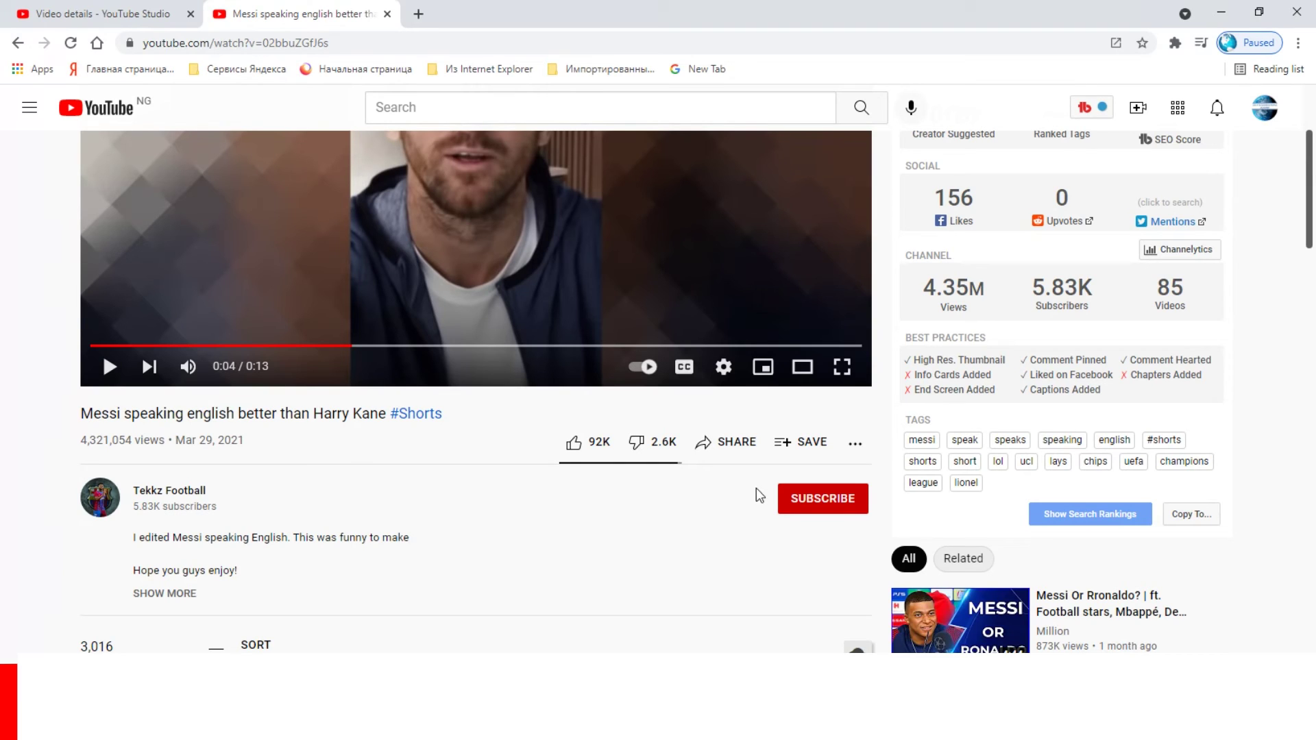
{"action": "left_click", "coordinate": [824, 516]}
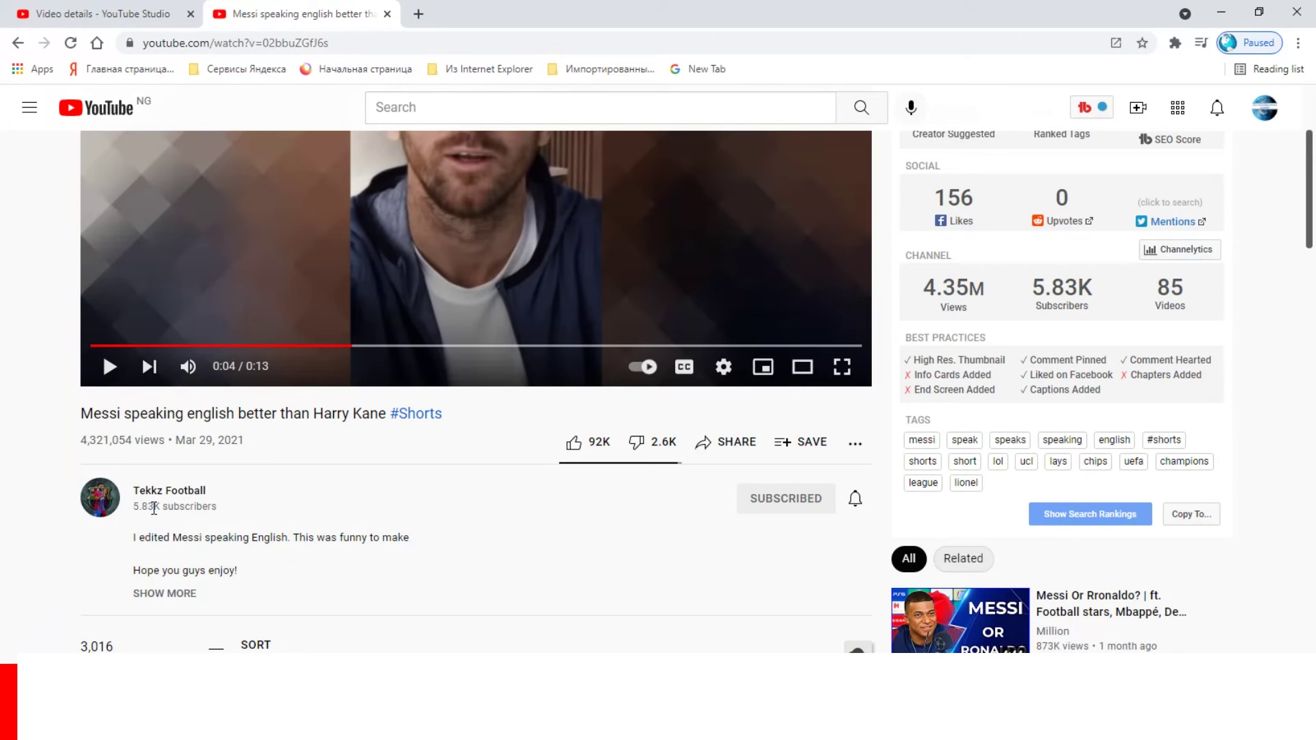
{"action": "left_click", "coordinate": [809, 499]}
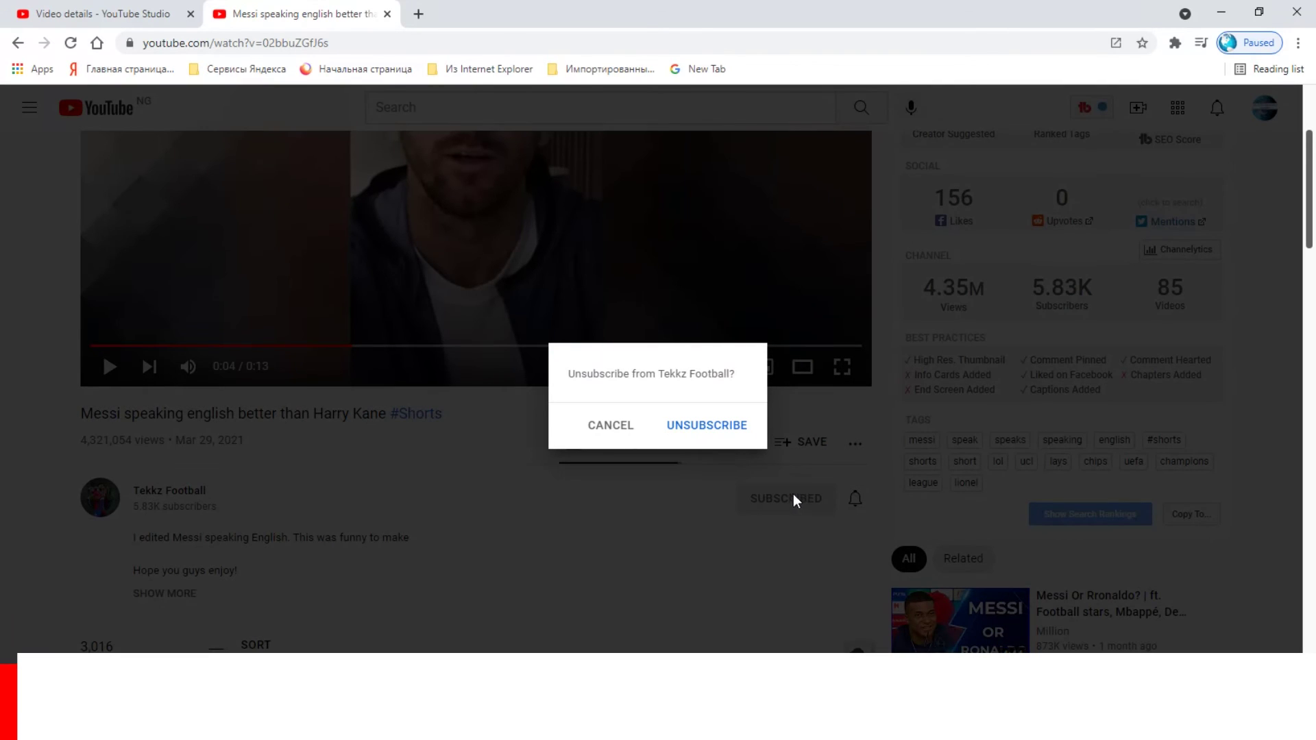
{"action": "left_click", "coordinate": [728, 439]}
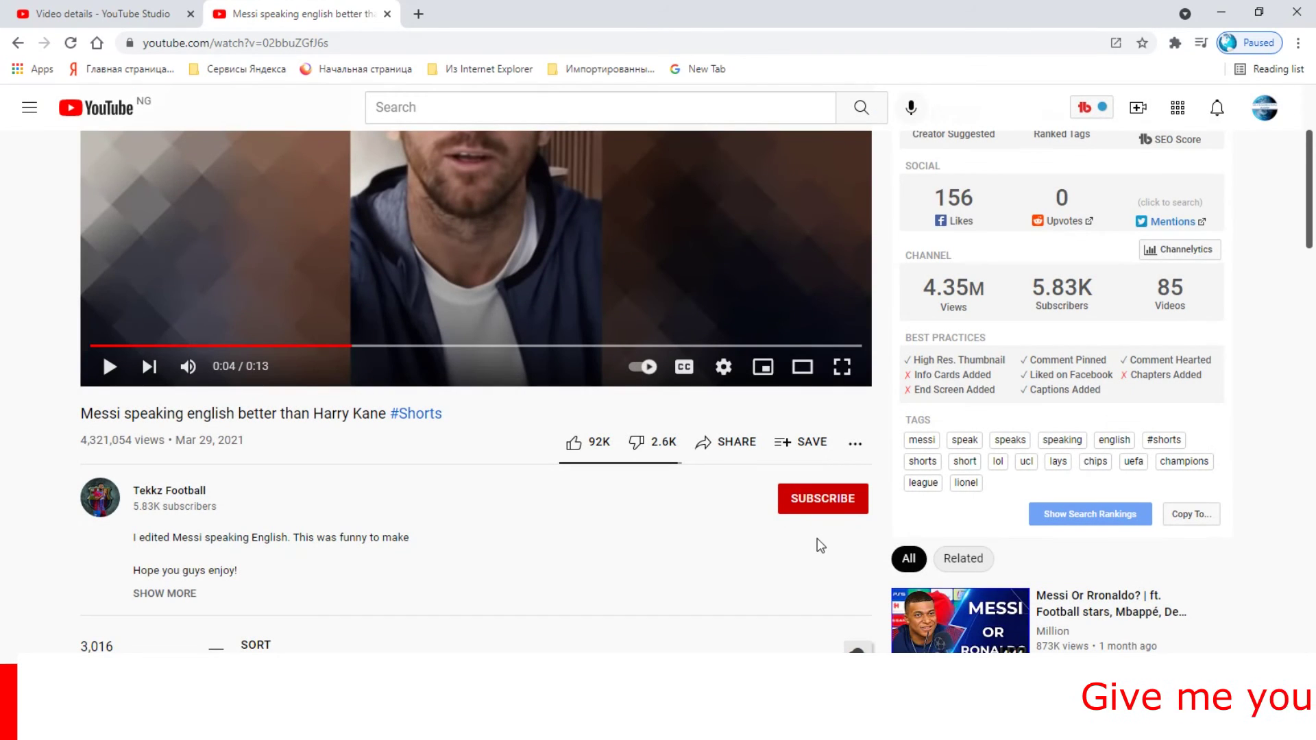
Subscribe to the Tekkz Football channel again and return to the video player.
{"action": "left_click", "coordinate": [831, 500]}
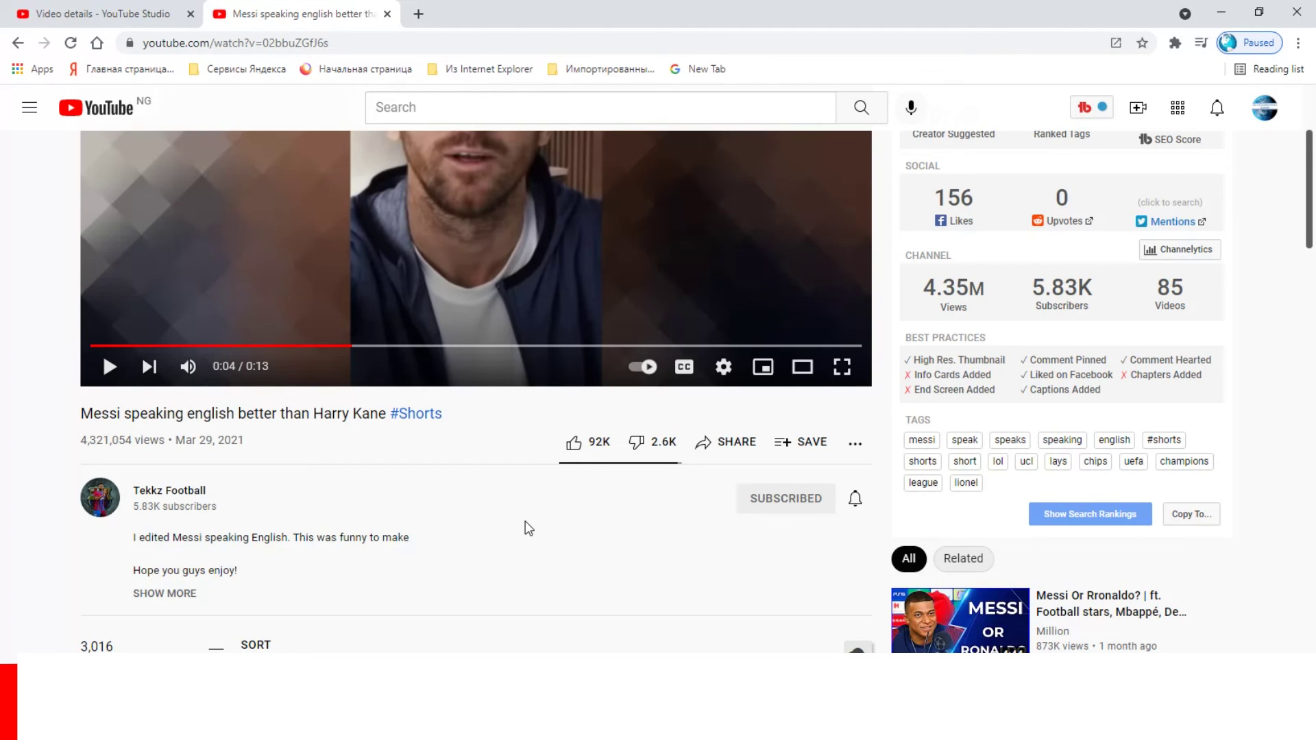
{"action": "left_click_drag", "start_coordinate": [1311, 168], "coordinate": [1311, 131]}
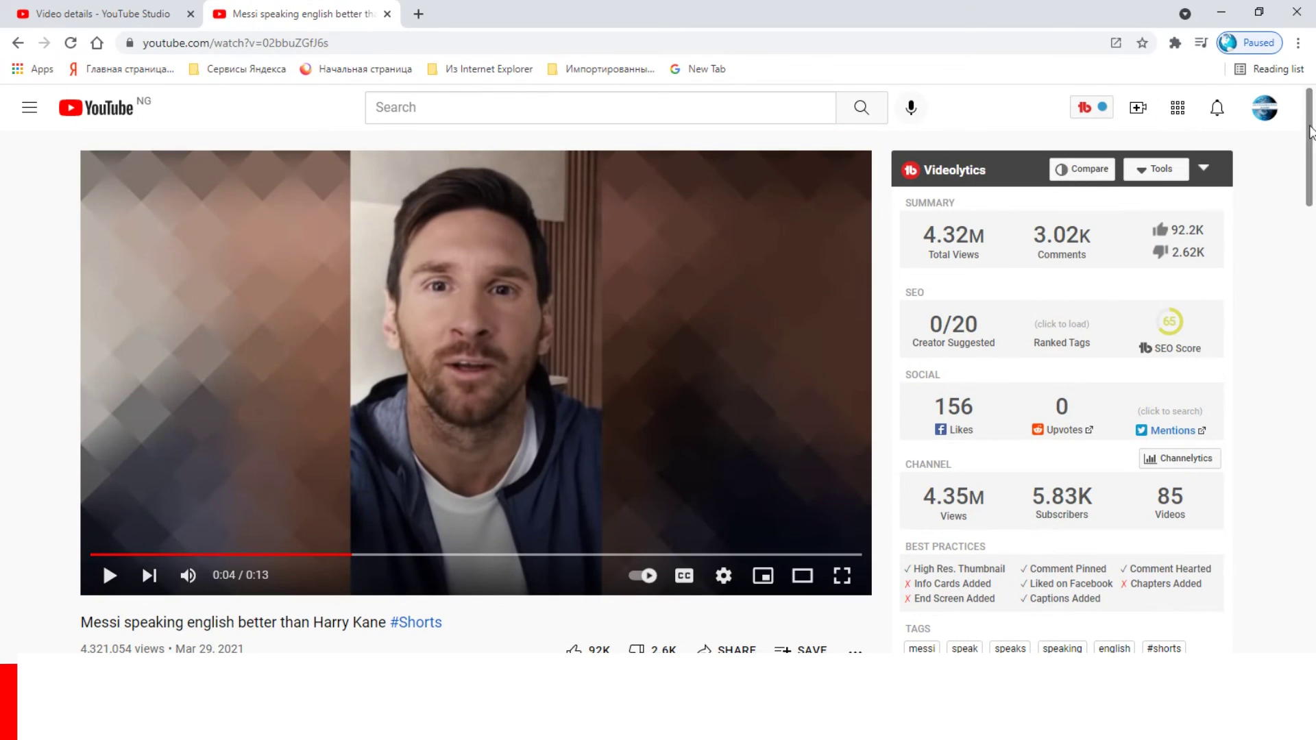